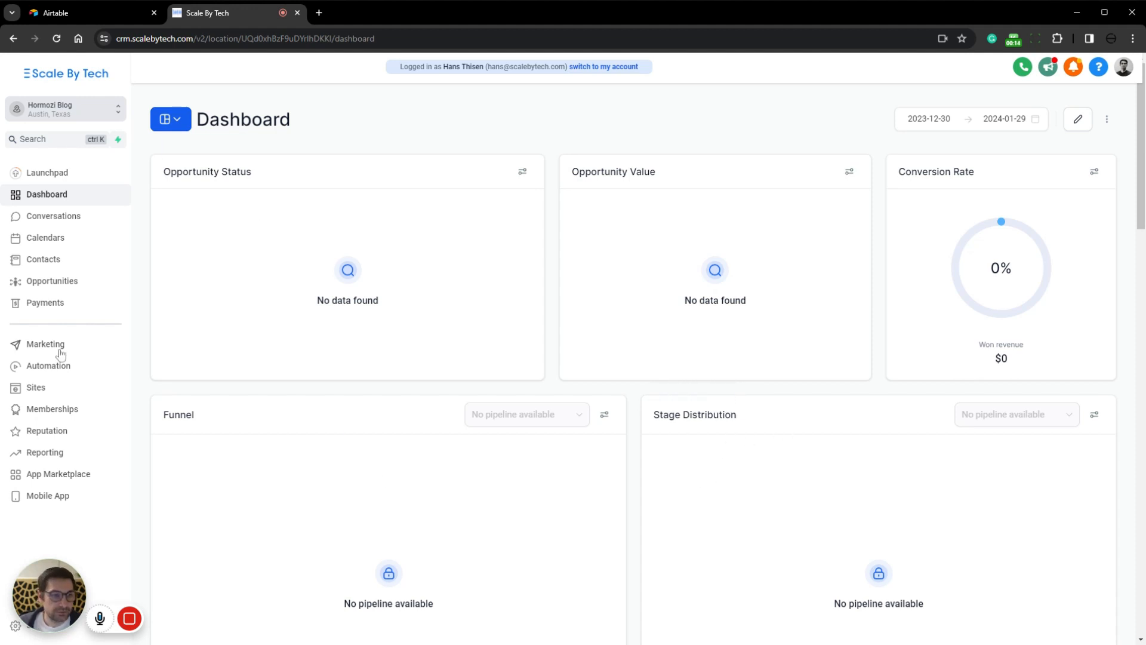
Step: Open the WordPress hosting section under Sites and activate the $15 per month WordPress subscription
click(37, 388)
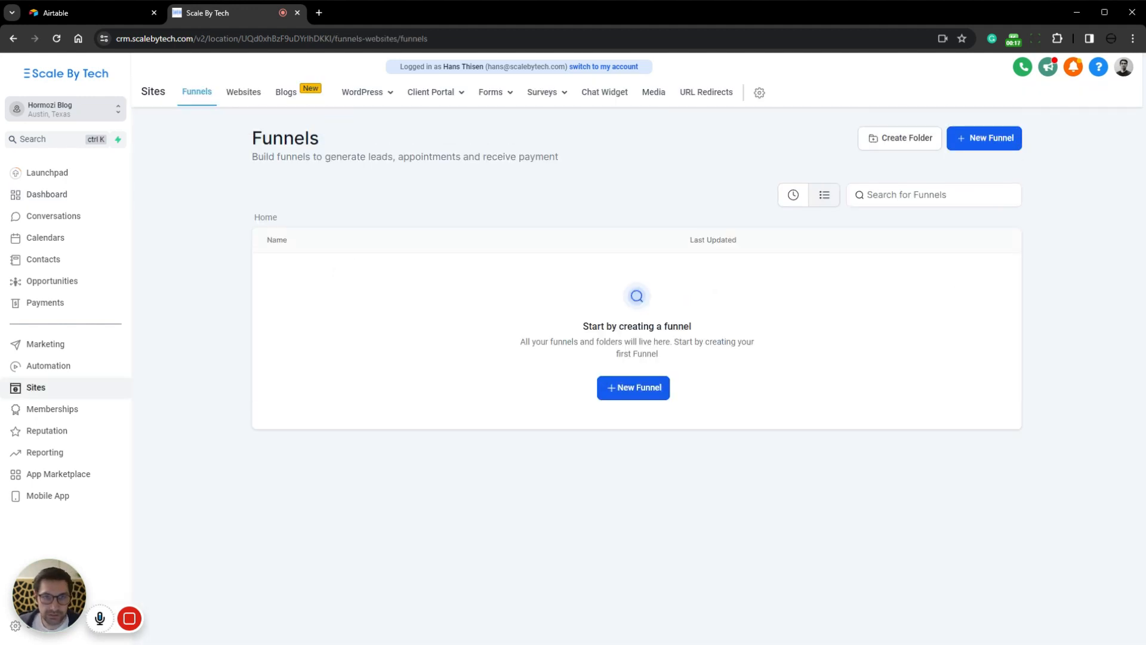
click(369, 96)
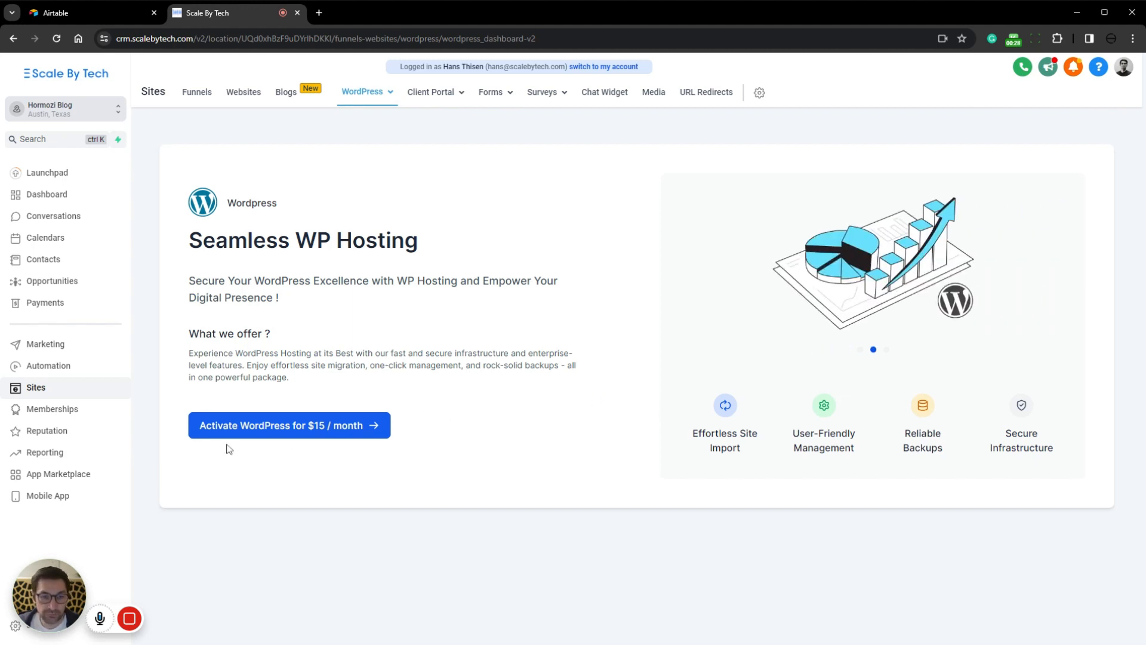
click(274, 430)
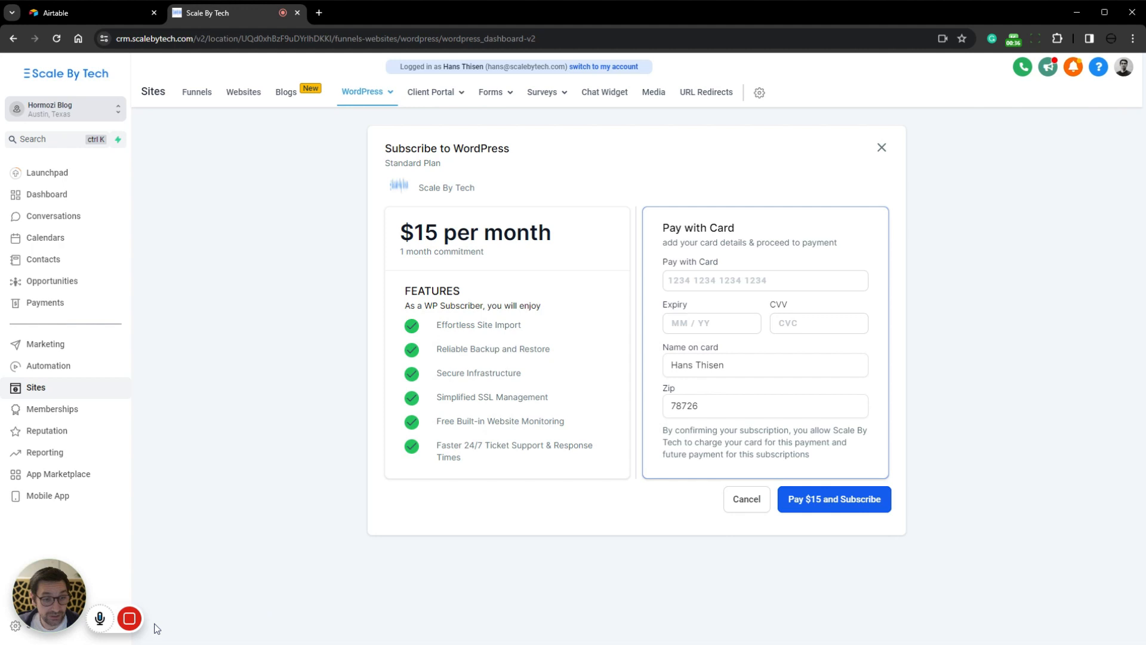
mouse_move(156, 622)
click(197, 621)
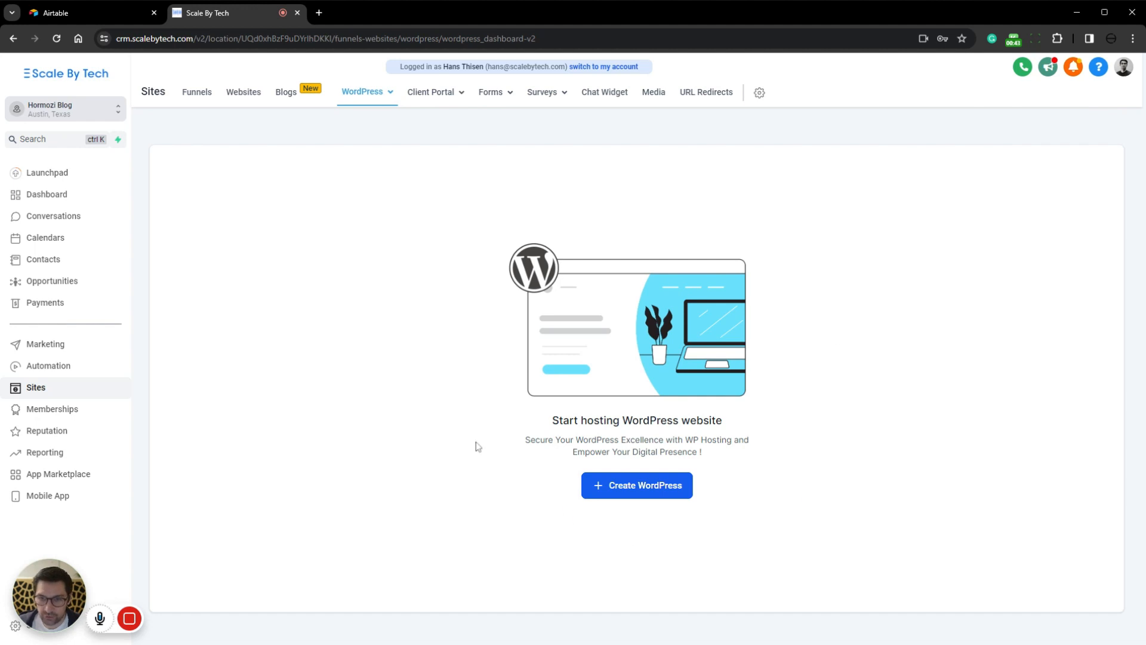
Step: Create a WordPress site named Hormozi Blog, filling in the admin username and the admin password
click(634, 490)
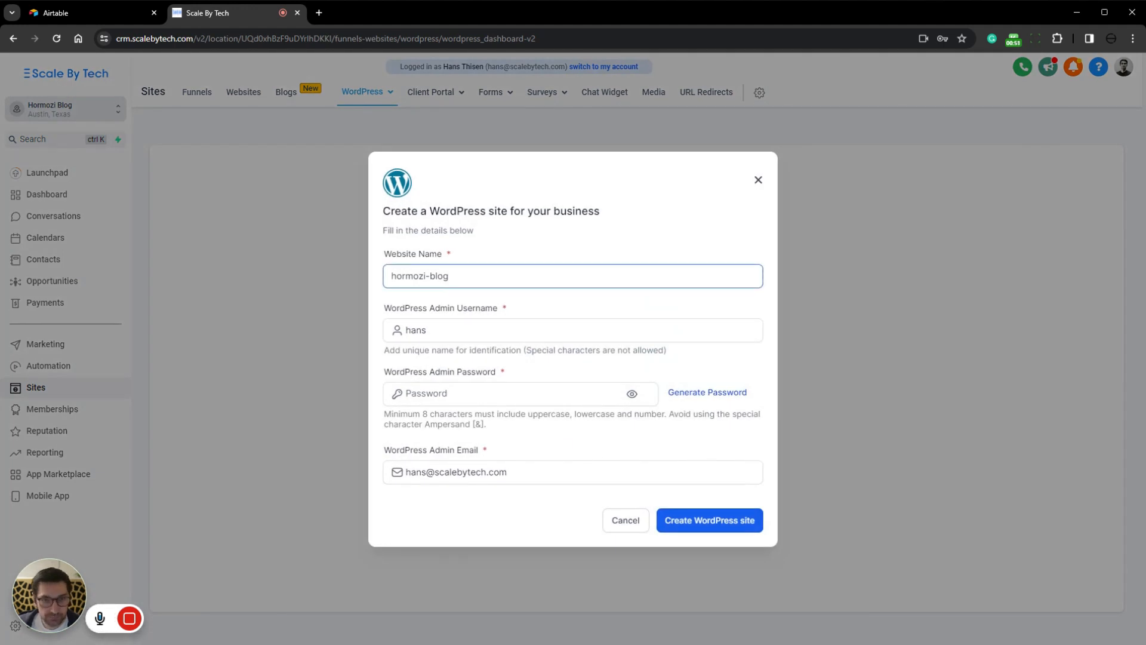
click(542, 388)
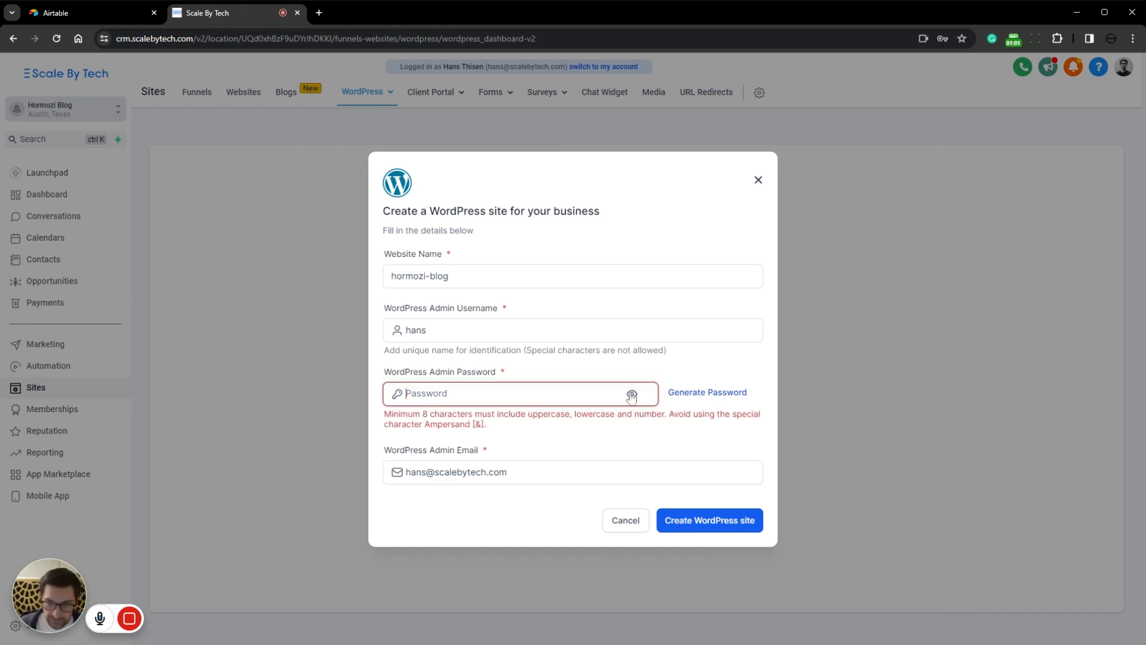
key(ctrl+v)
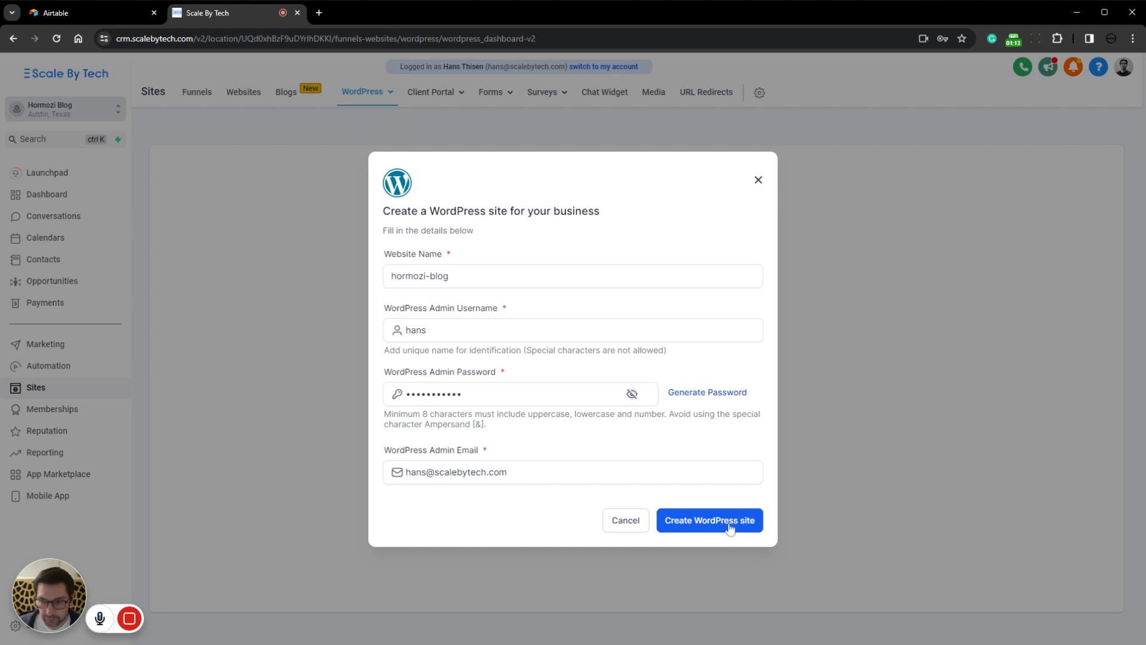
click(722, 528)
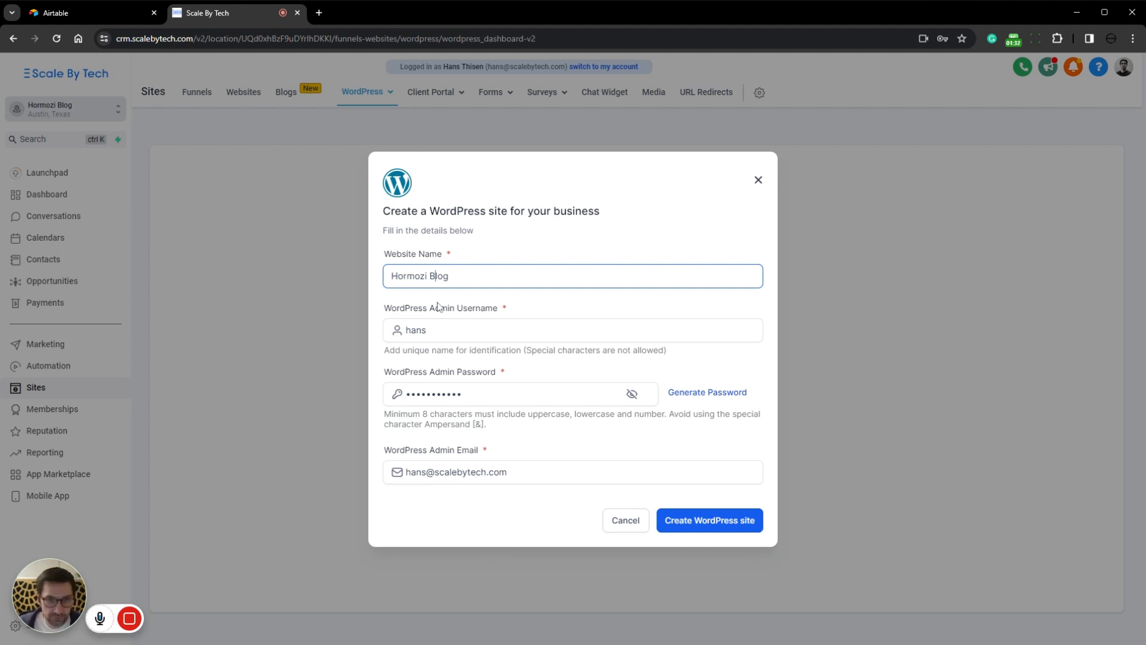
click(408, 330)
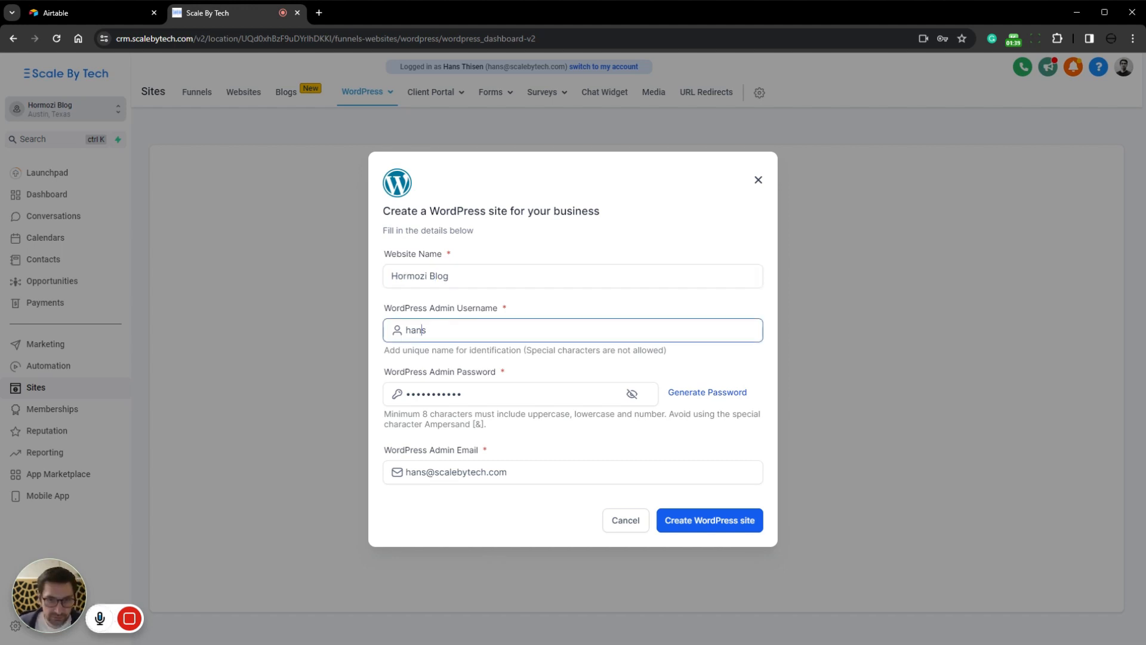
click(753, 521)
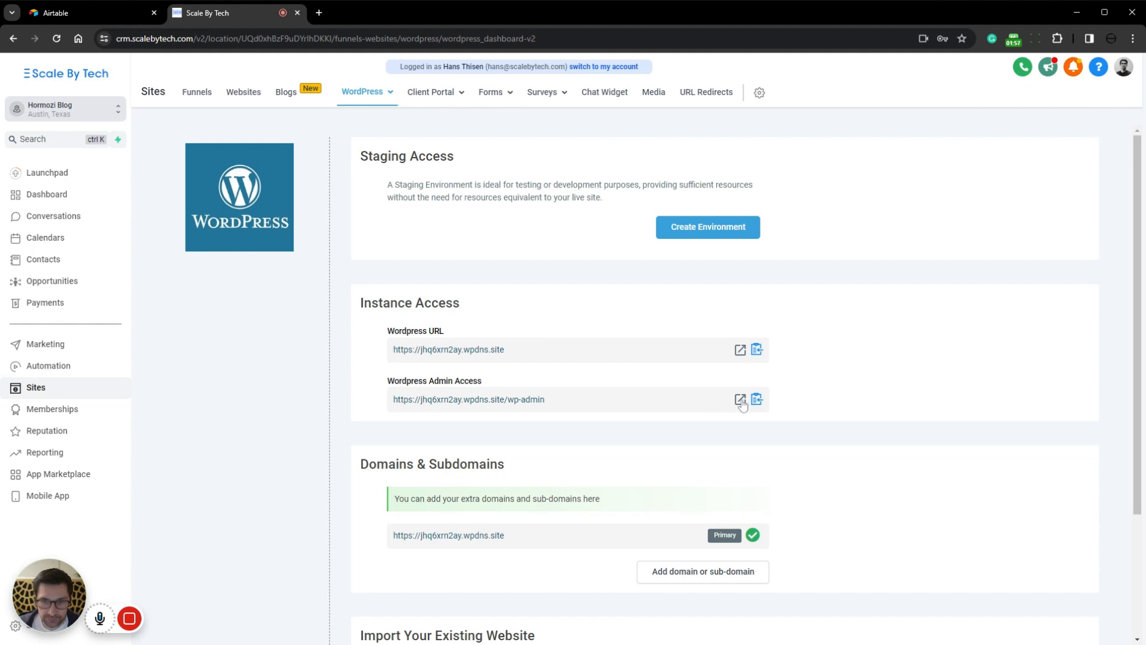
Step: Open the new WordPress site from its instance URL, look over the default home page, and return to the hosting dashboard
click(740, 350)
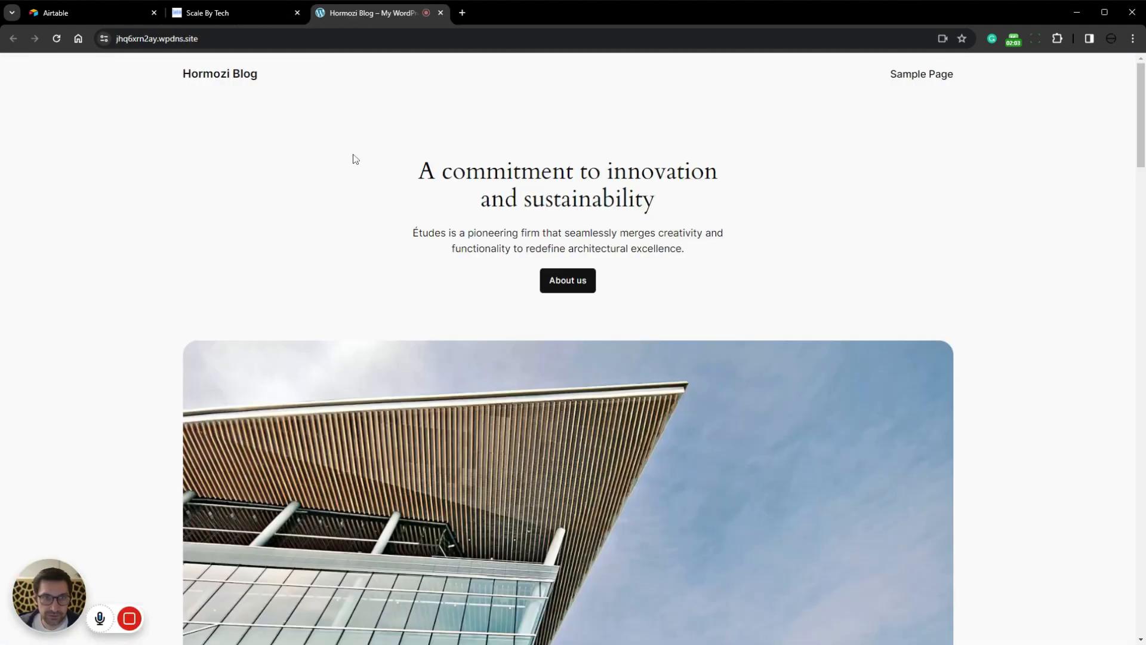
drag(418, 170, 740, 299)
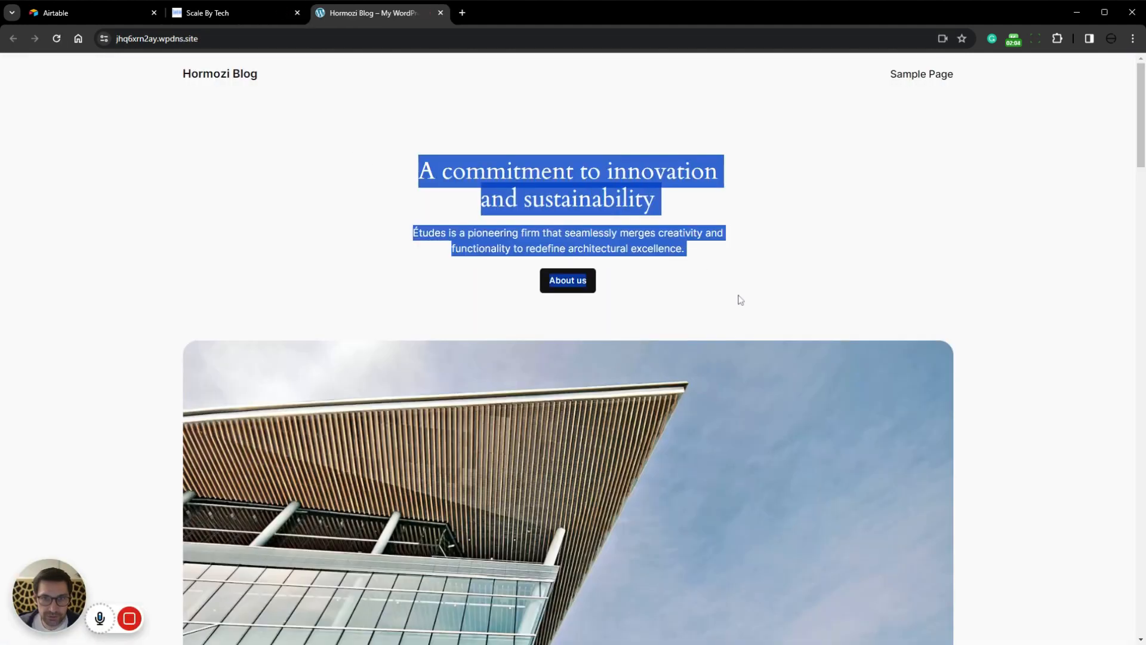
scroll(760, 299, down, 15)
scroll(779, 317, down, 10)
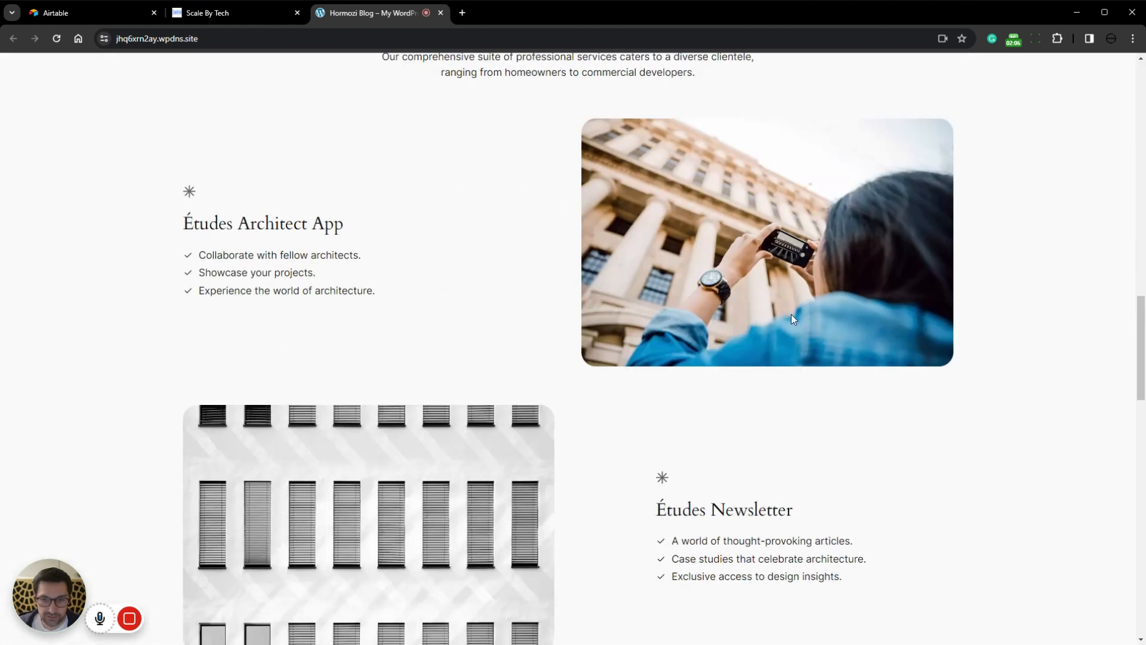
key(ctrl+w)
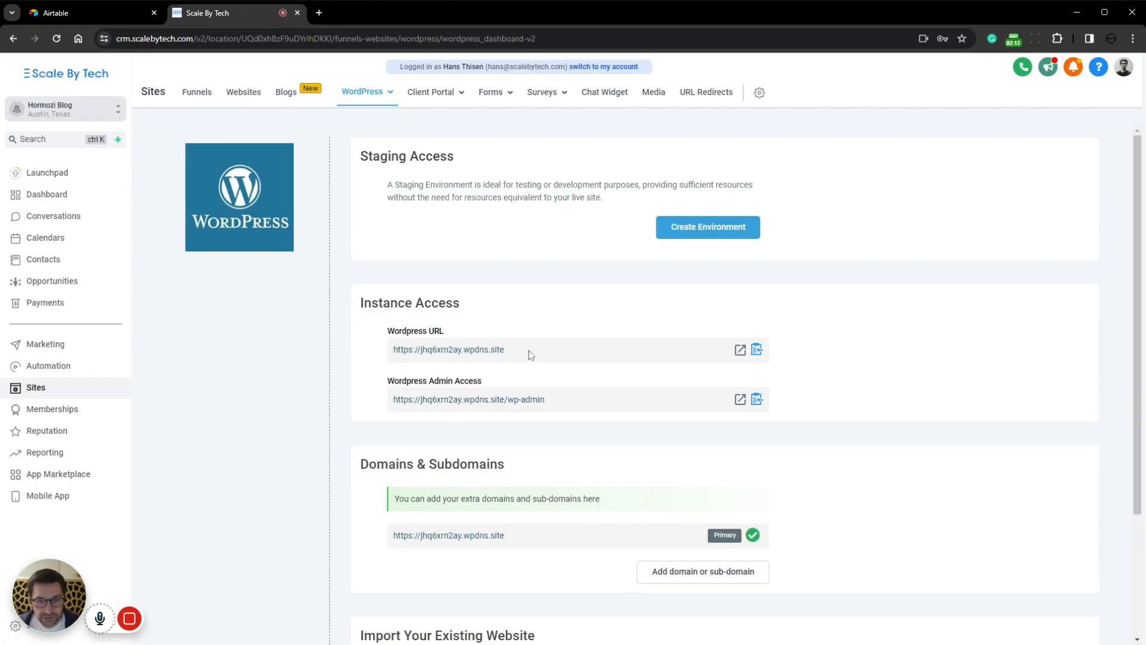
drag(393, 349, 522, 357)
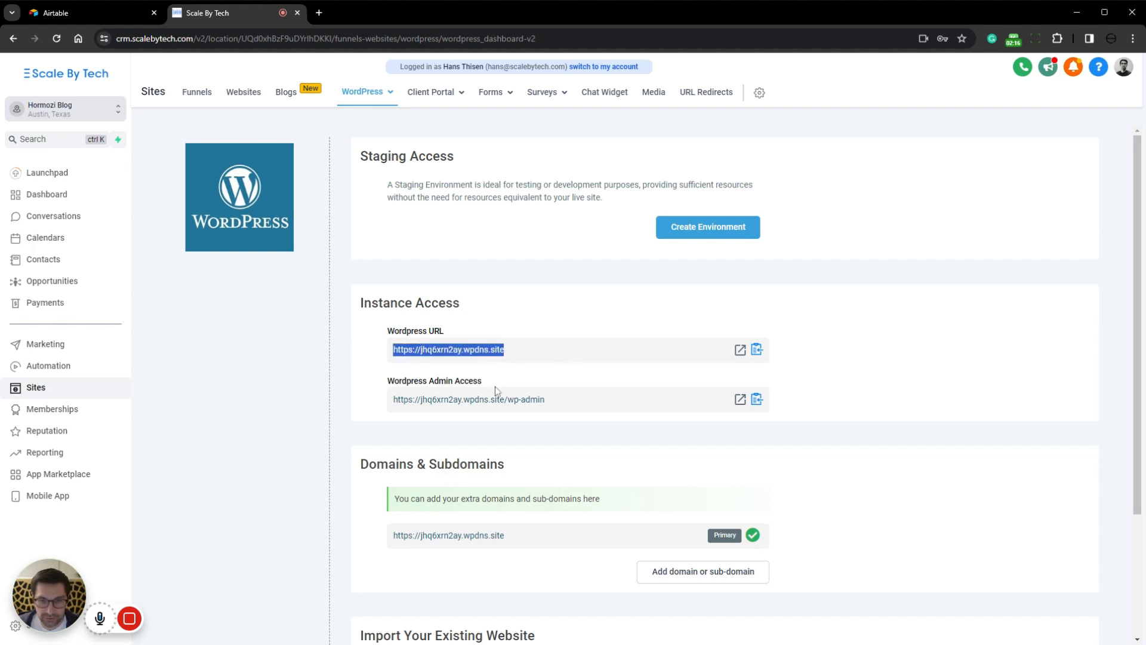
click(939, 400)
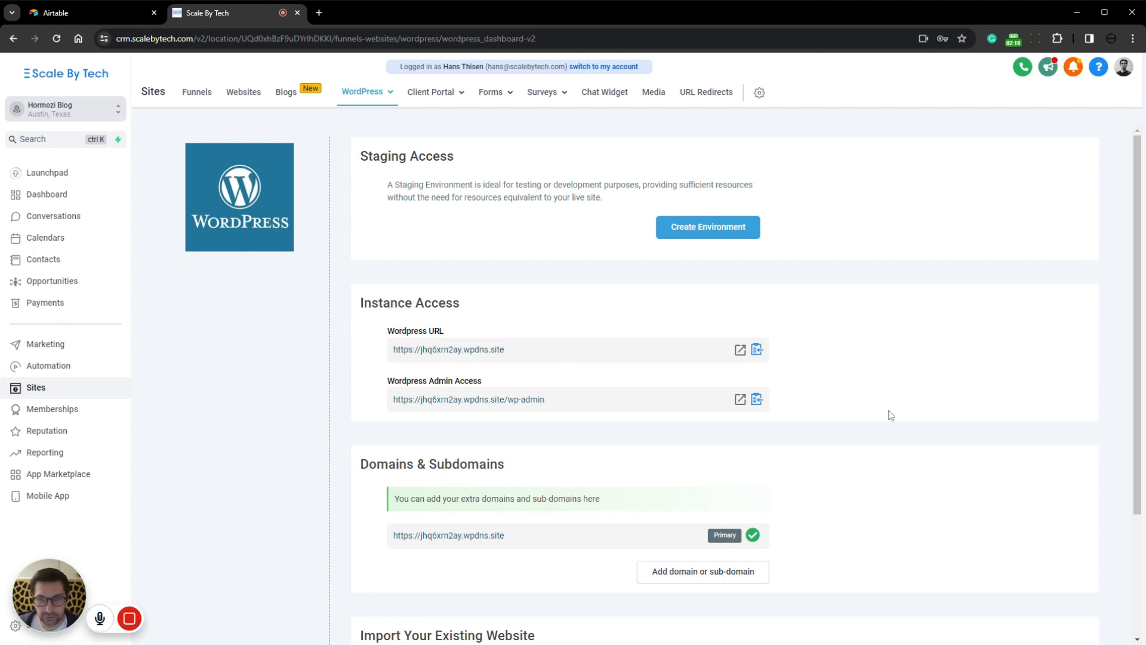
Step: Add the custom domain hormozi.blog to the WordPress site
scroll(848, 445, down, 3)
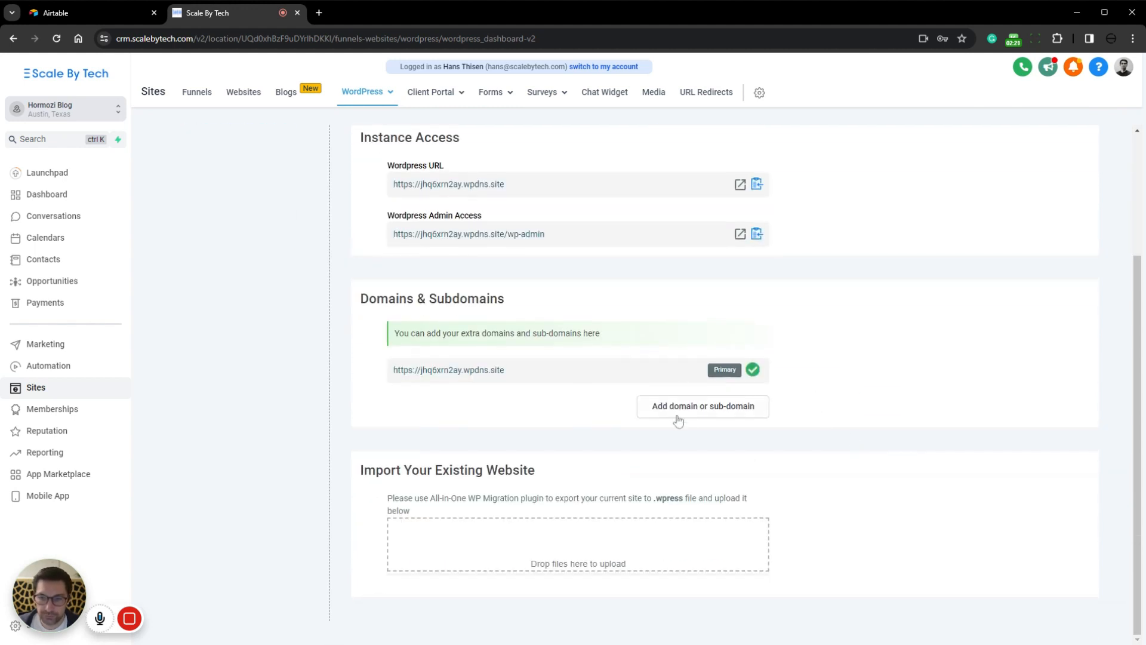
click(715, 411)
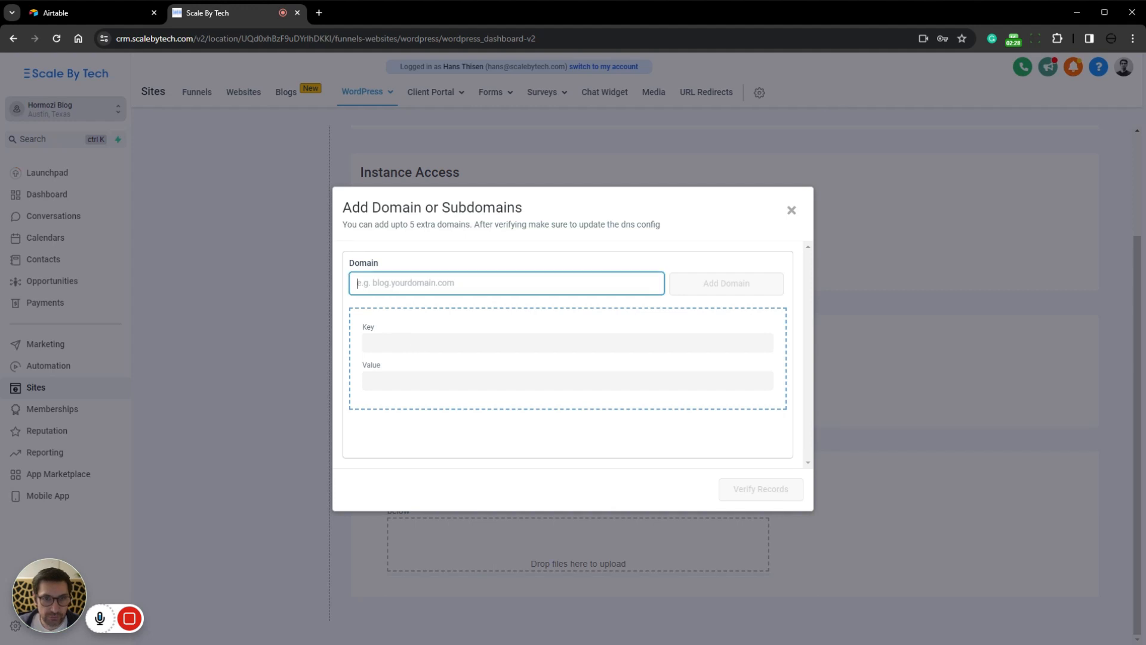
text(hormozi.blog)
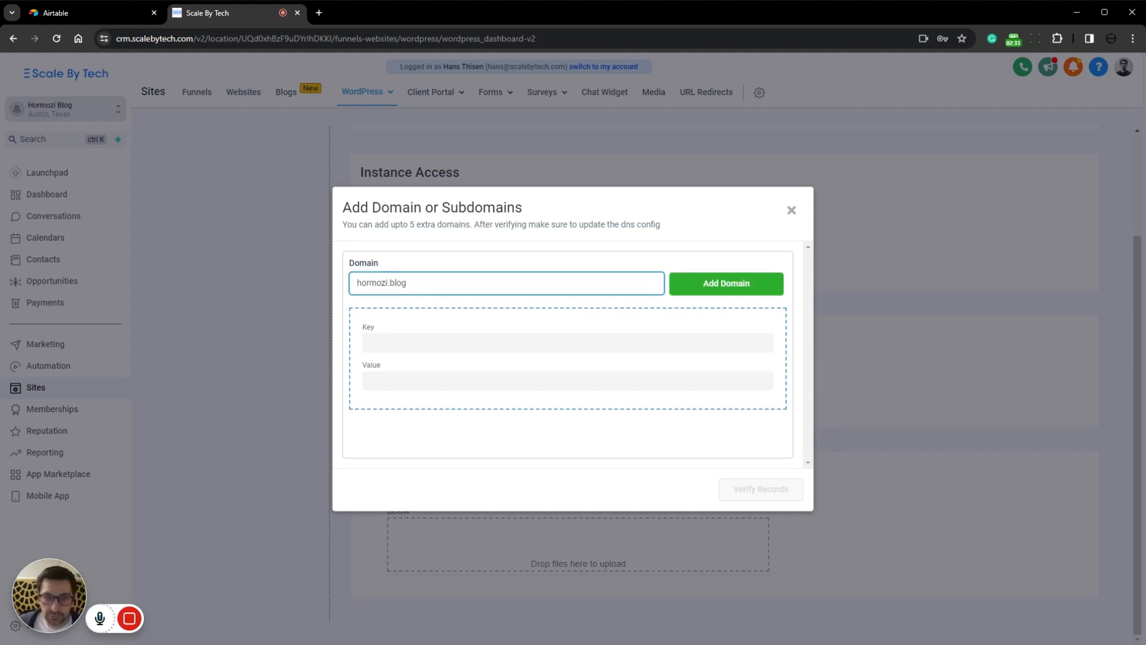
click(741, 288)
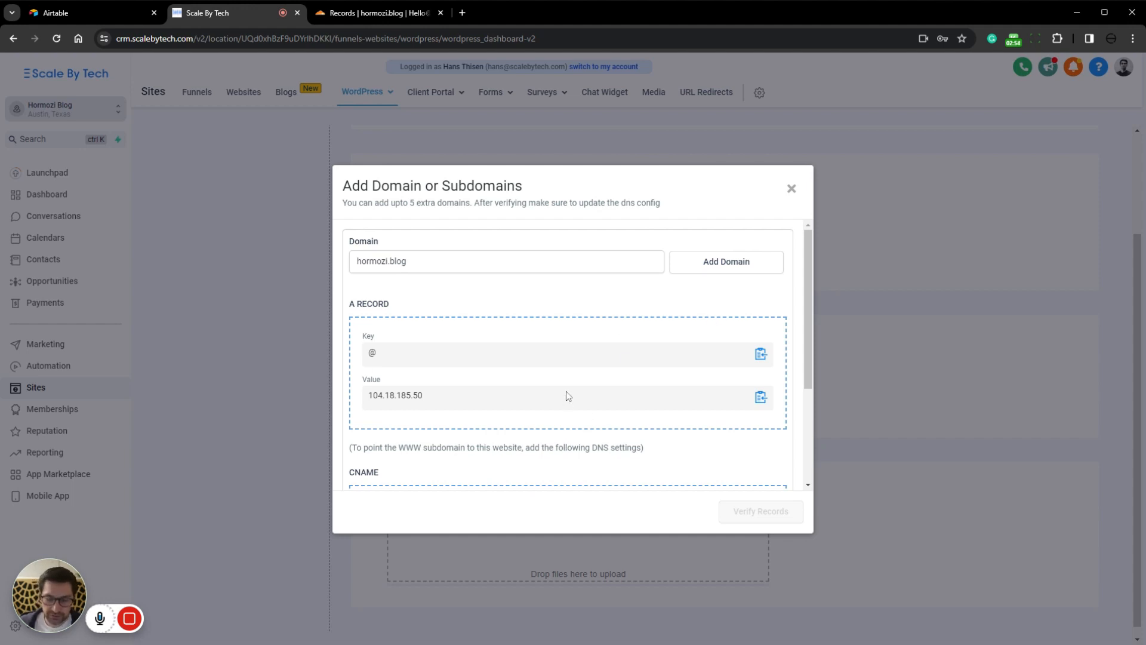
Step: Copy the A record value 104.18.185.50 supplied for the hormozi.blog domain
drag(349, 303, 378, 304)
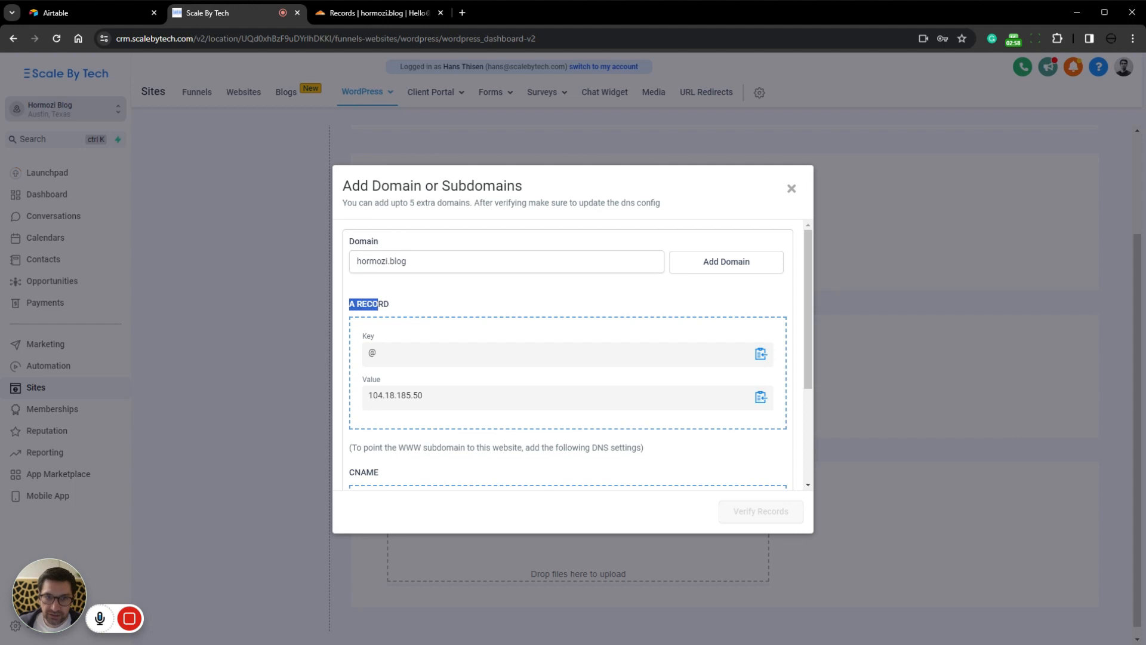
click(416, 309)
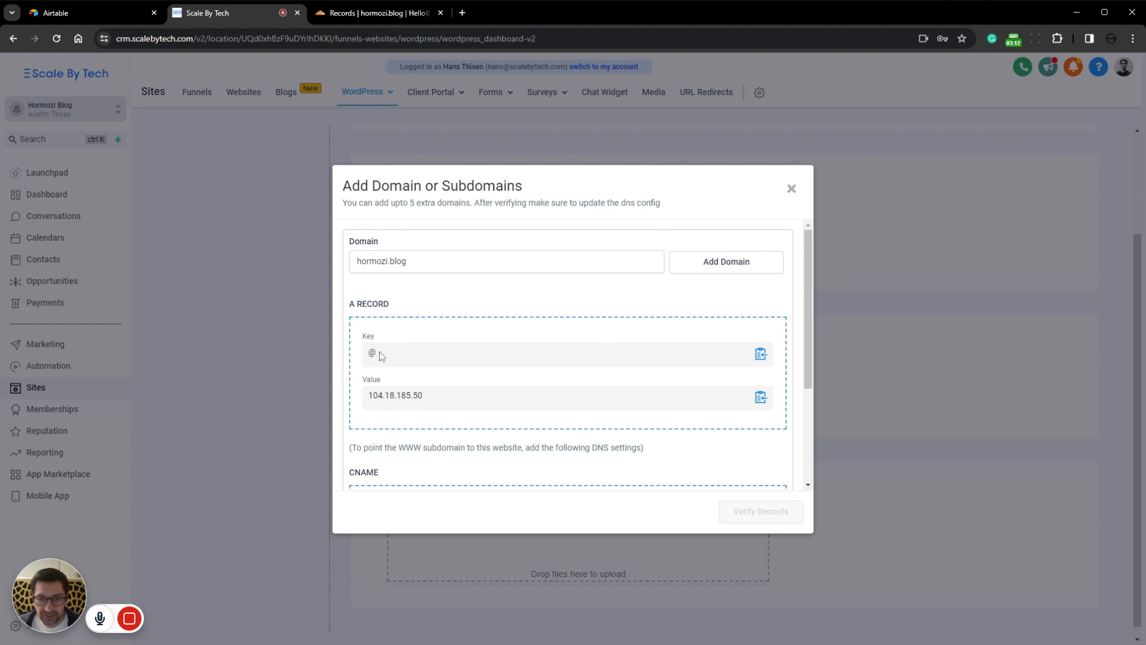
double_click(395, 396)
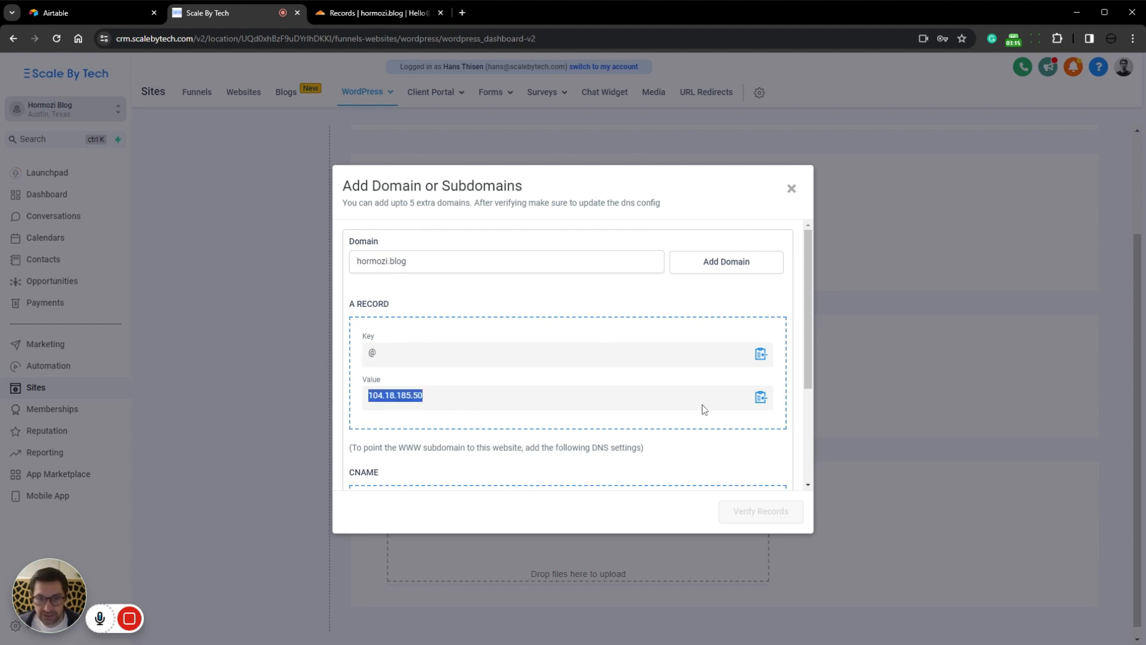
click(762, 398)
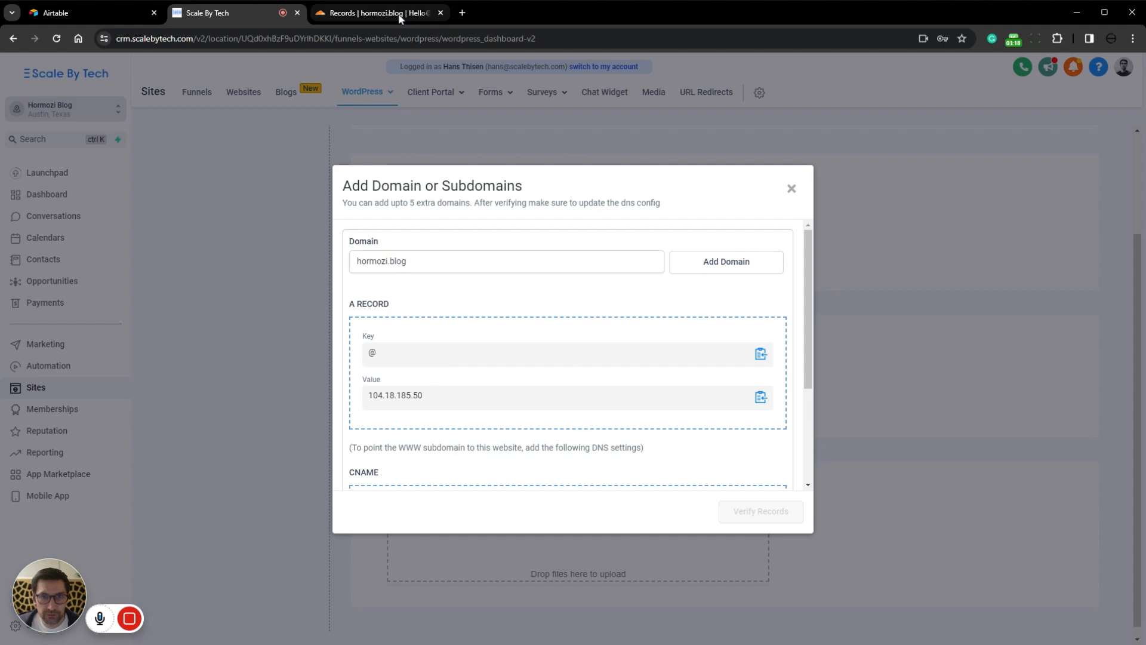
Step: Switch to Cloudflare and set the hormozi.blog A record to IPv4 address 104.18.185.50 with proxy status DNS only, then save it
click(370, 12)
drag(297, 440, 557, 441)
click(454, 439)
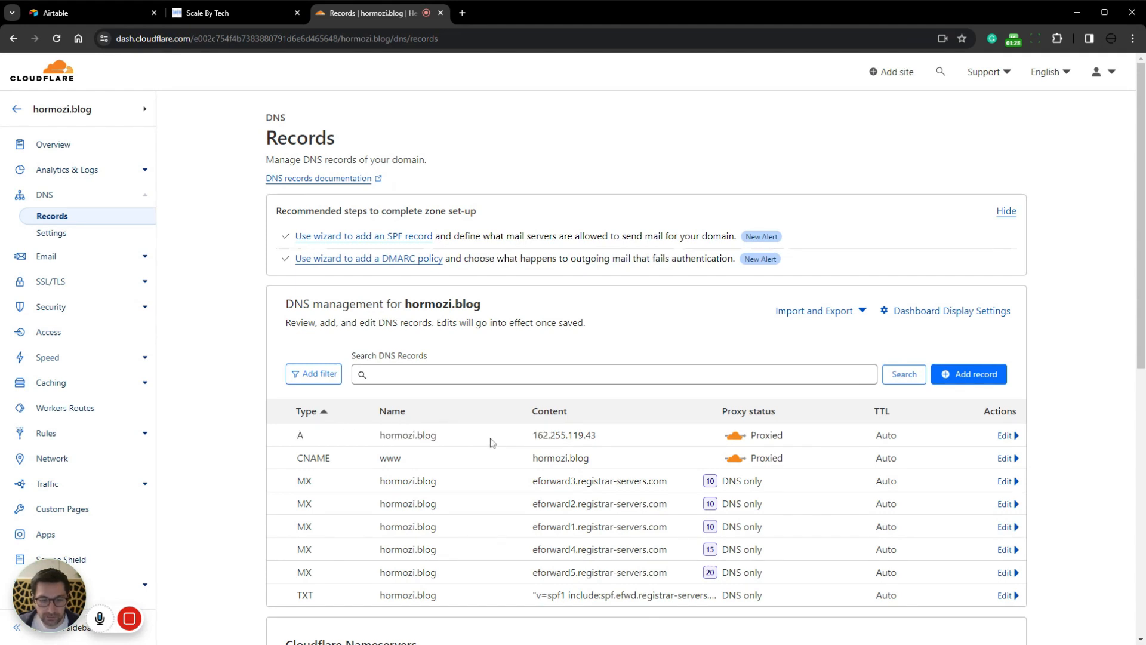
drag(443, 439, 377, 439)
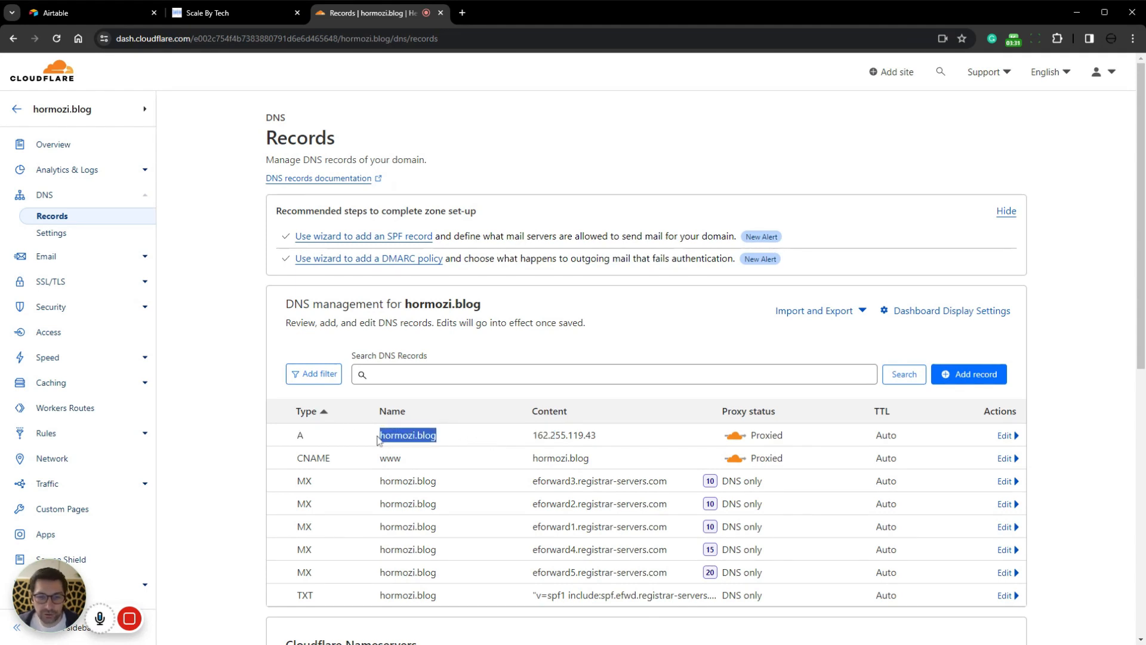
click(1006, 436)
key(ctrl+v)
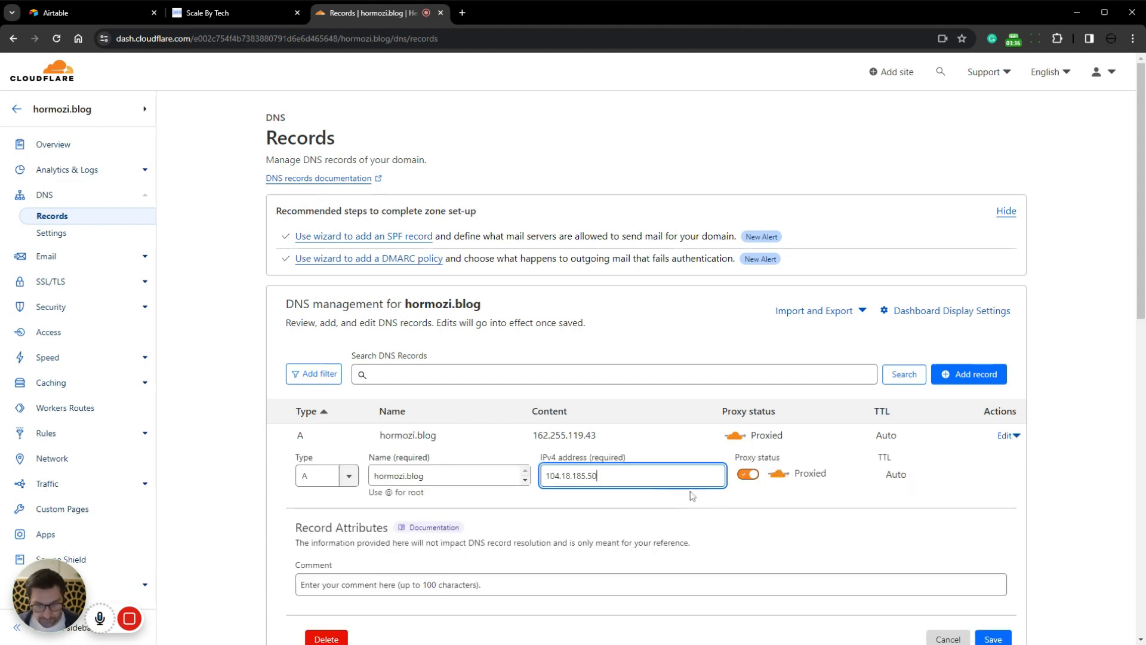
click(748, 474)
scroll(895, 537, down, 1)
click(993, 576)
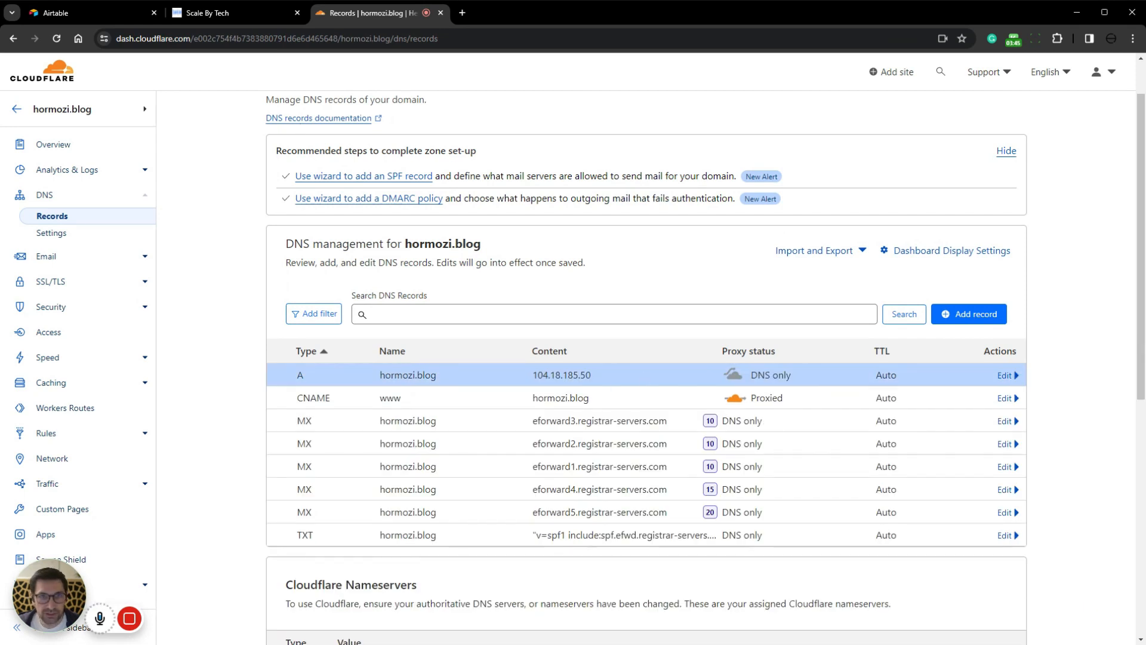
Step: Return to Scale By Tech, confirm that the DNS records were added, and verify the records for hormozi.blog
click(206, 13)
click(433, 456)
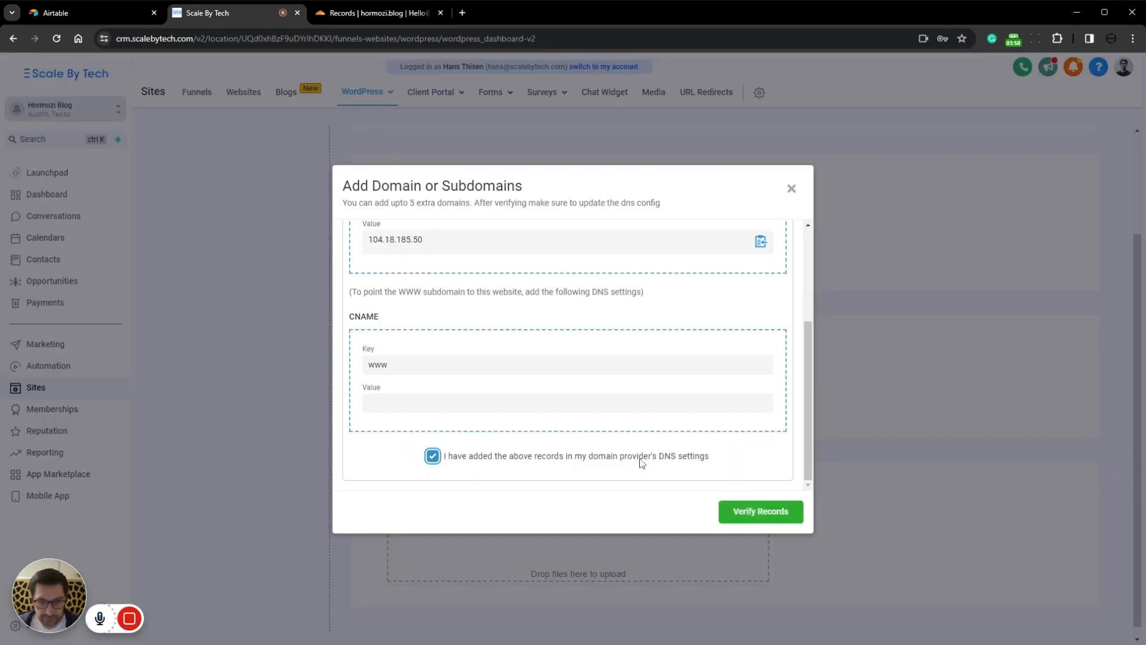
click(766, 516)
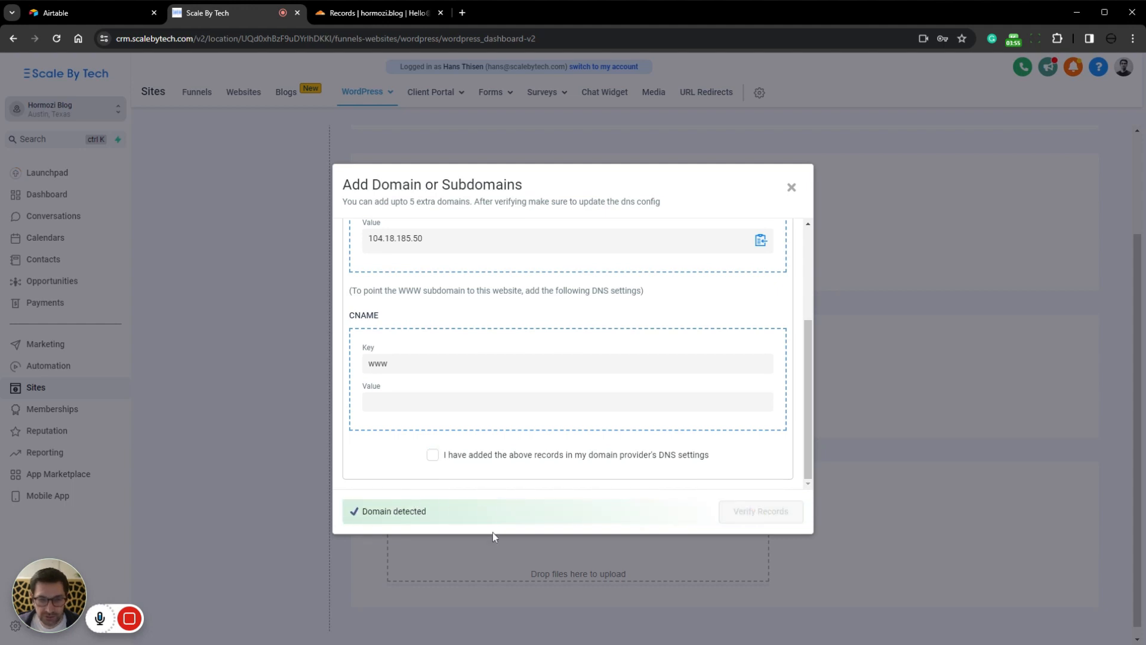
scroll(387, 287, up, 1)
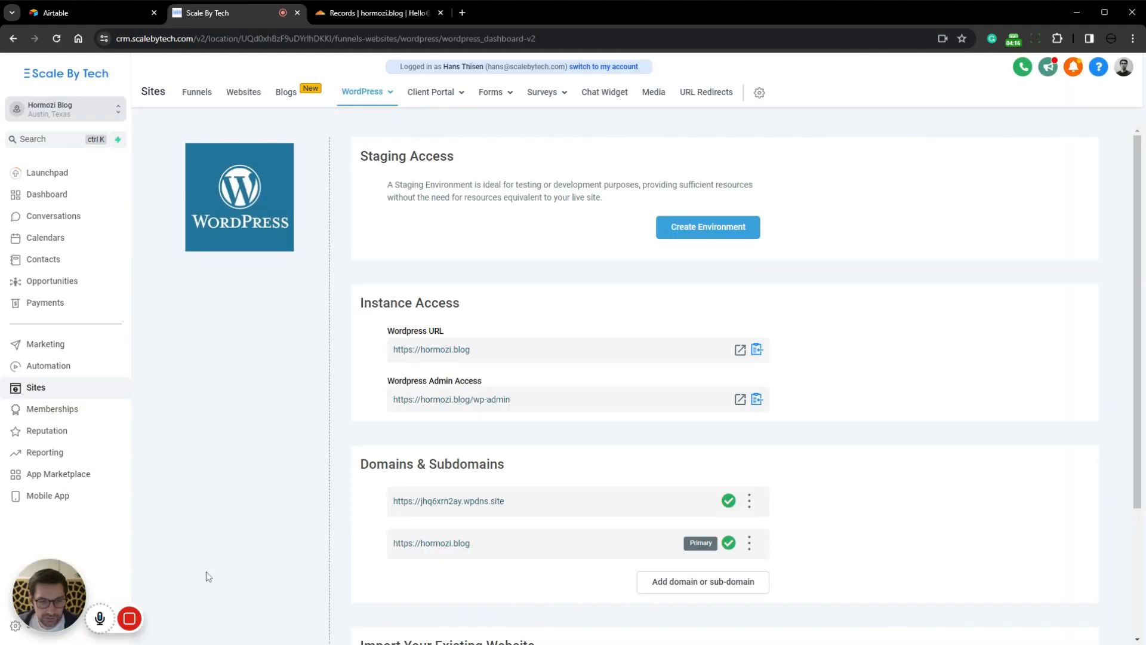
Step: Switch to Cloudflare, set the hormozi.blog A record's proxy status to Proxied, save it, and check the www CNAME record
click(360, 15)
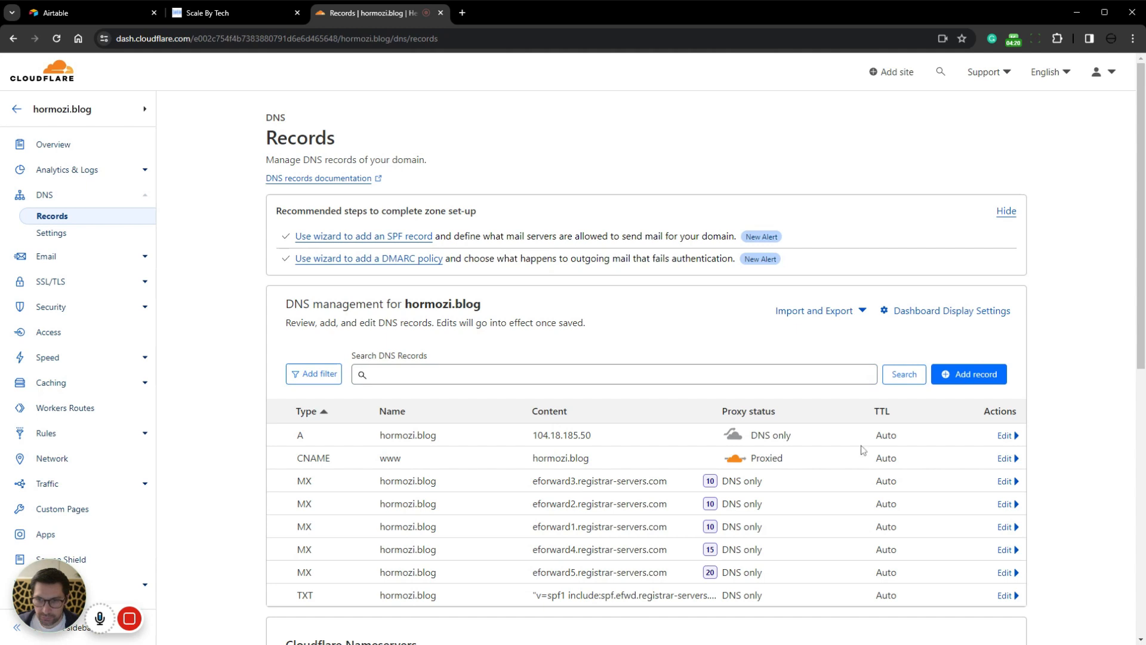
click(1005, 435)
click(750, 476)
click(993, 638)
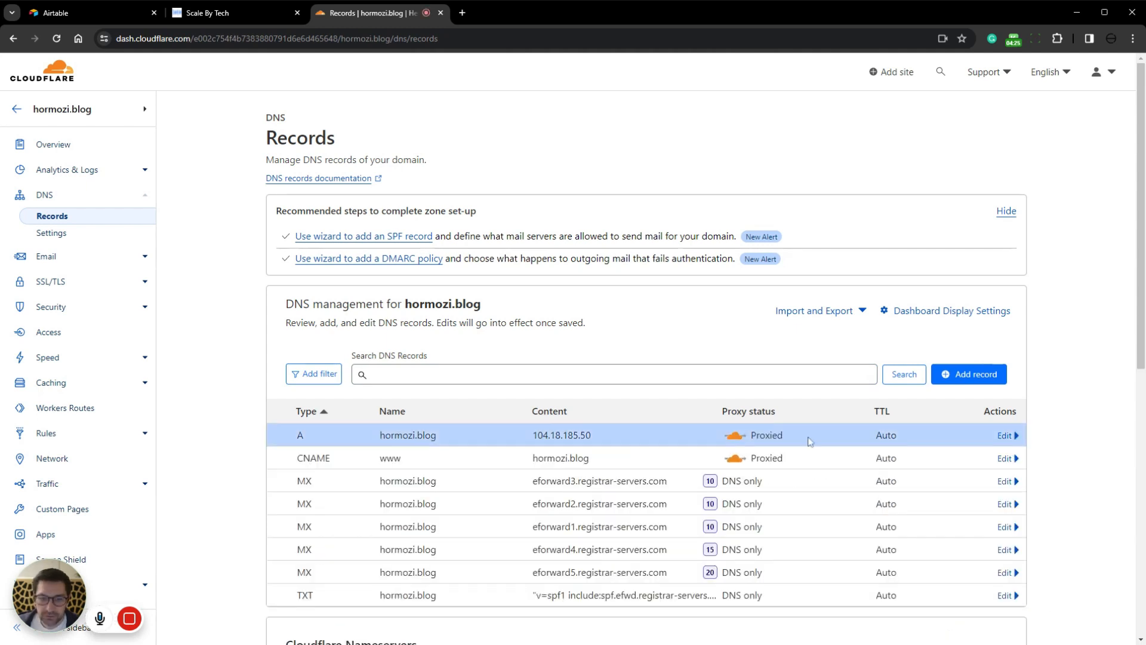
scroll(470, 449, down, 2)
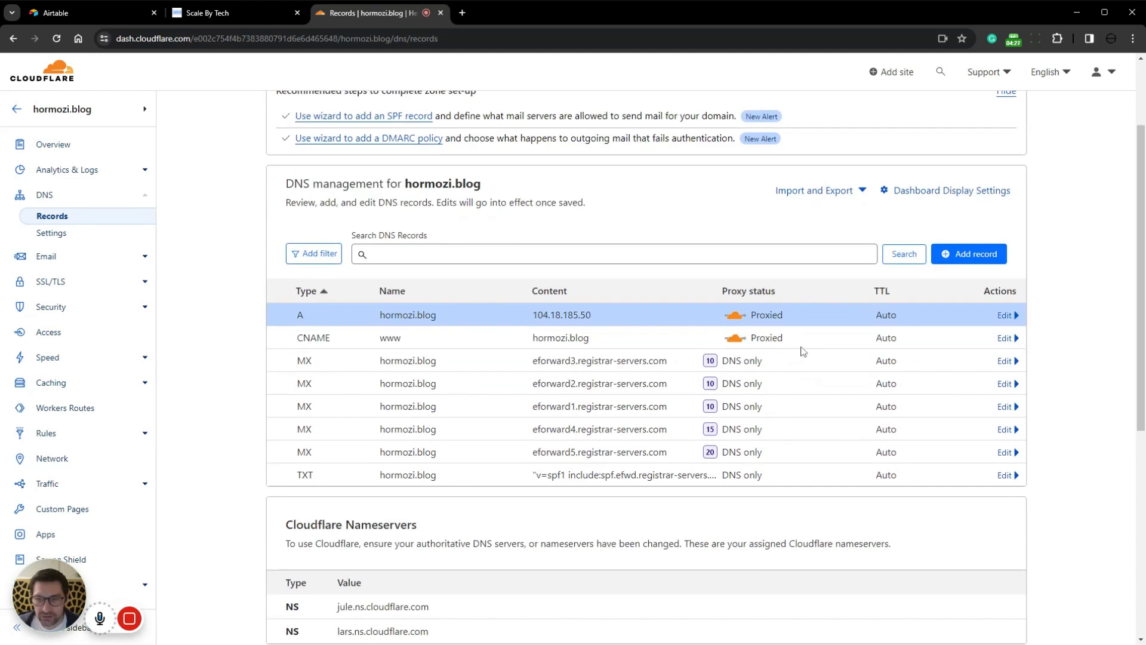
drag(610, 340, 295, 340)
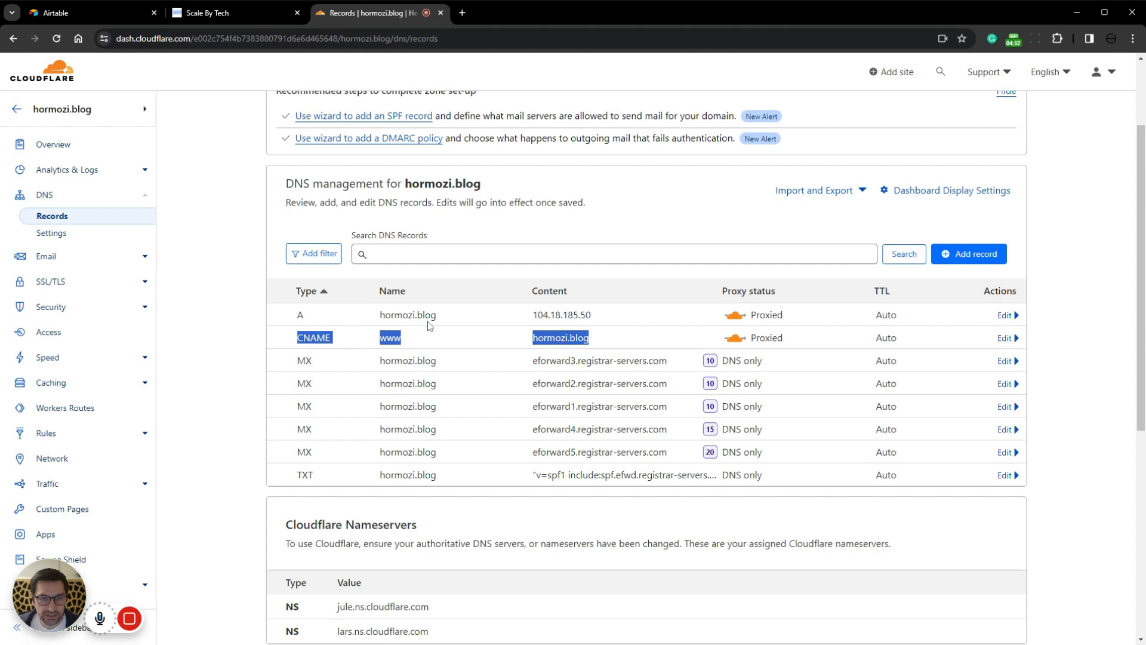
Step: Check the hormozi.blog A record, then switch to Scale By Tech and view the live site at its WordPress URL
click(433, 345)
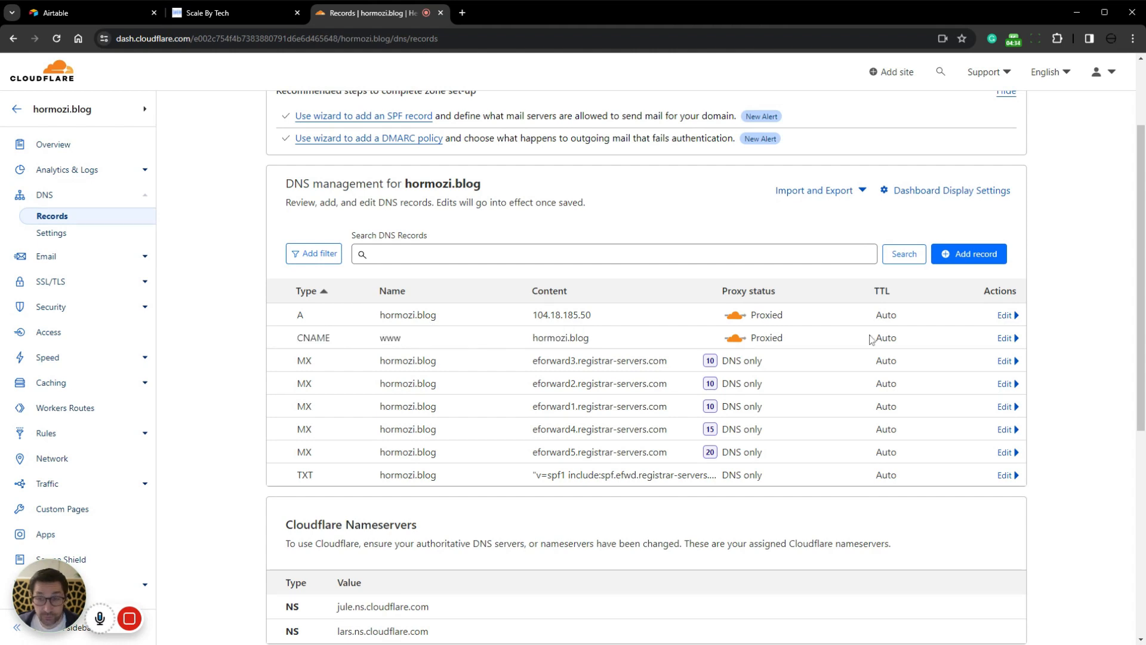
drag(696, 321, 260, 316)
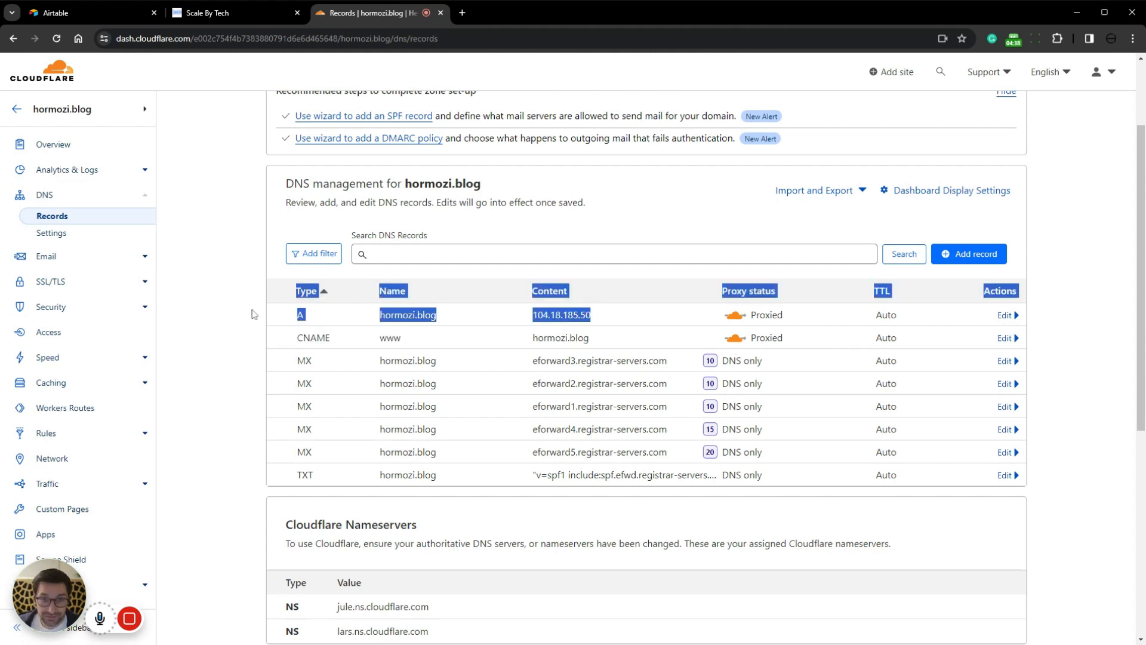
click(239, 12)
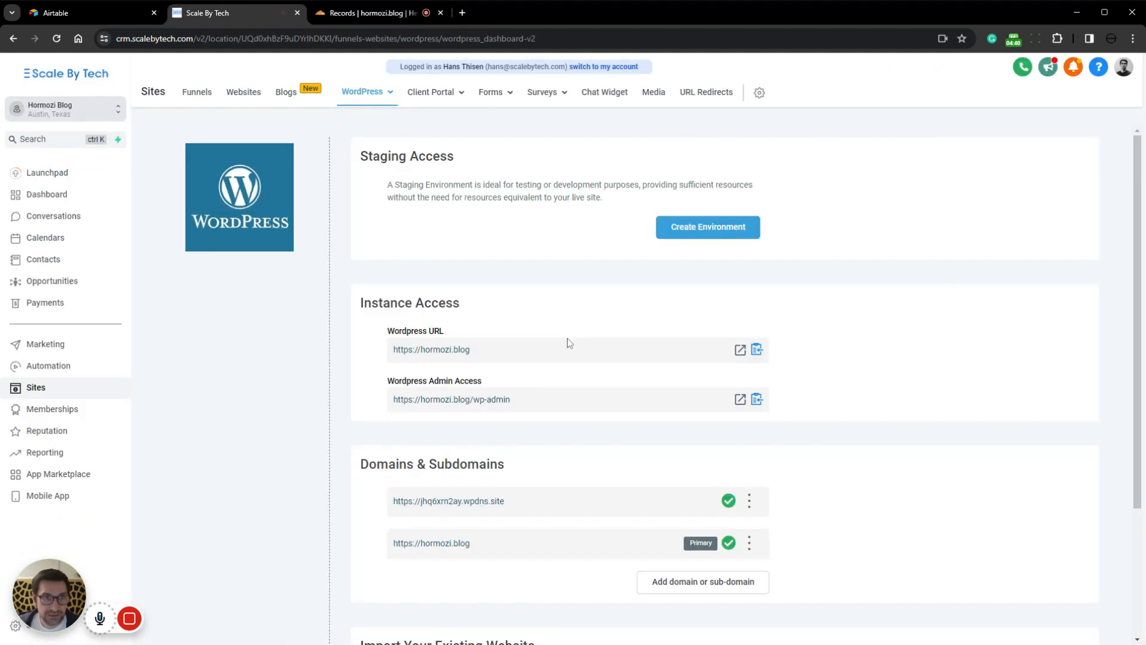
click(740, 349)
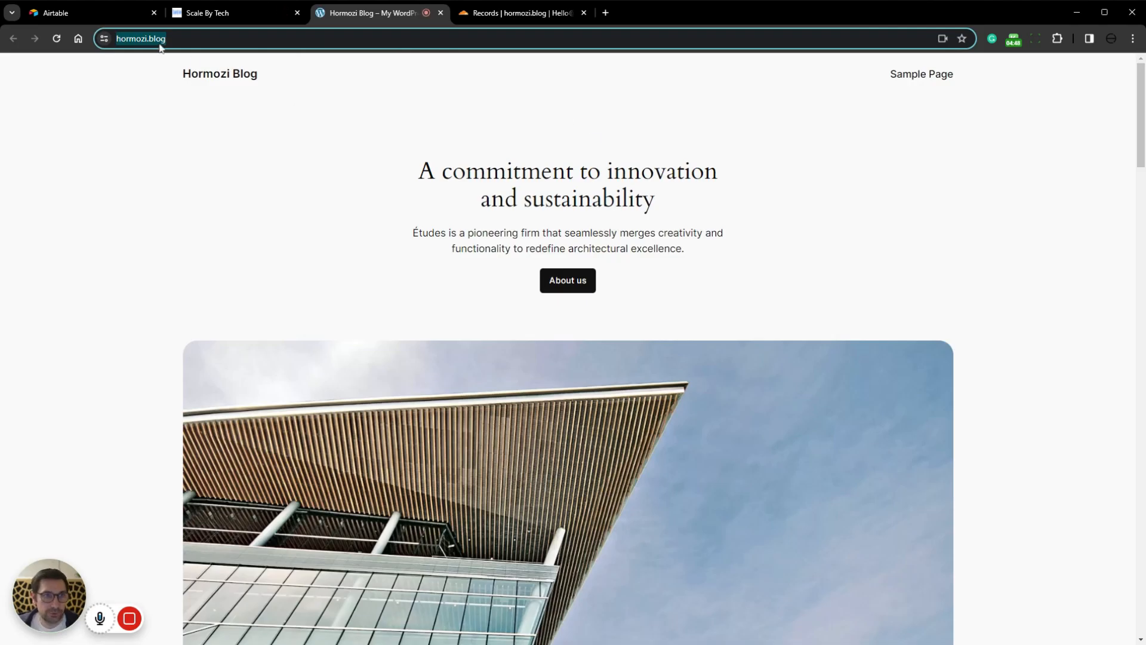
click(194, 39)
click(600, 275)
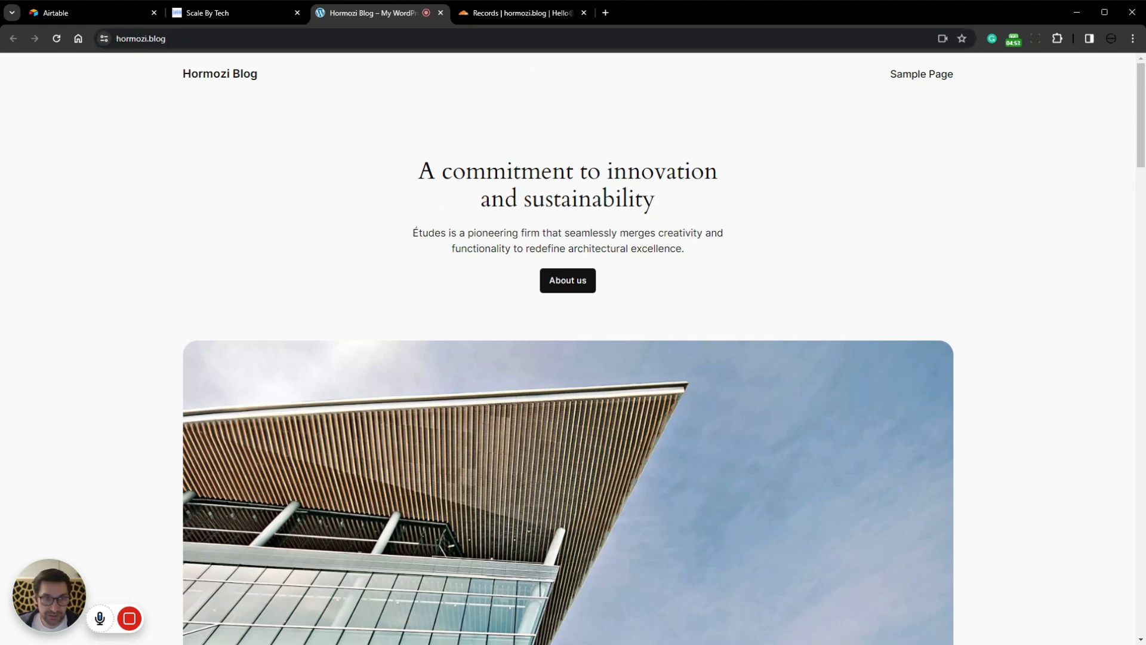
Step: Return to Scale By Tech, open the WordPress admin access page, and log in with the administrator's username and password
click(234, 19)
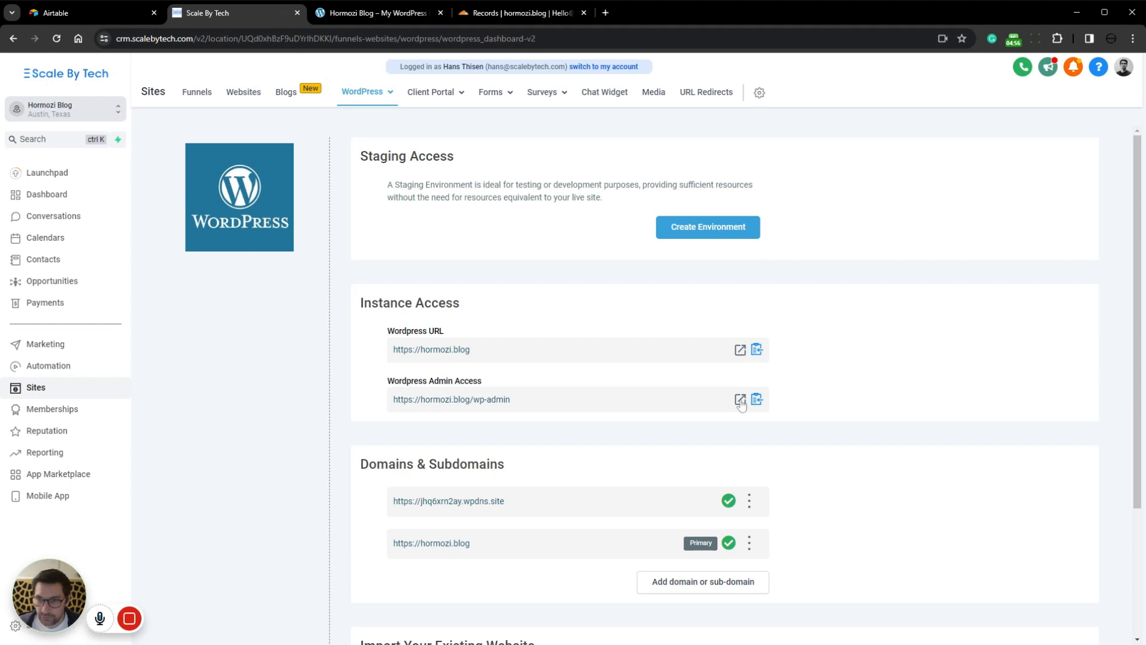
drag(388, 382, 495, 384)
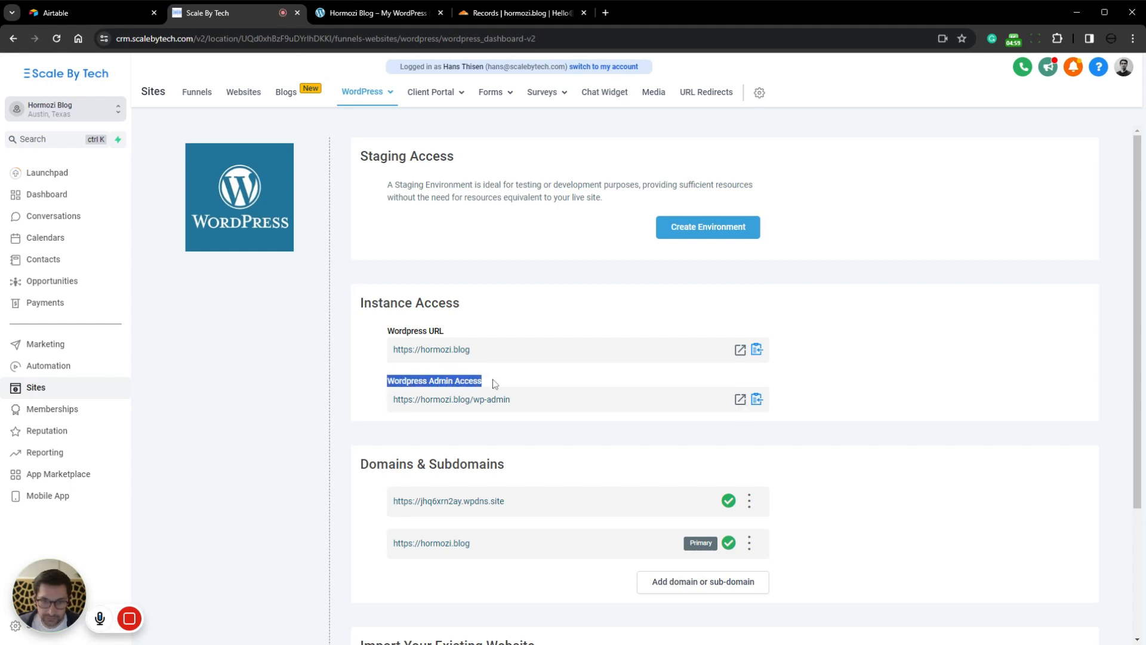
click(495, 382)
click(740, 400)
text(hans)
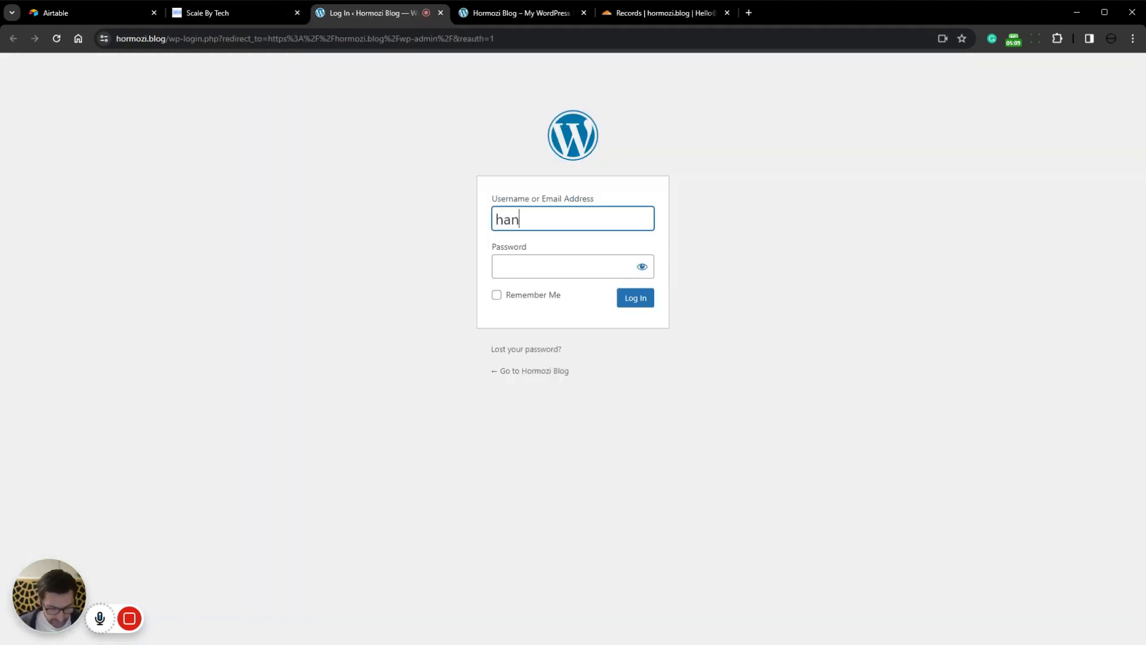
key(Tab)
text(•••)
key(Tab)
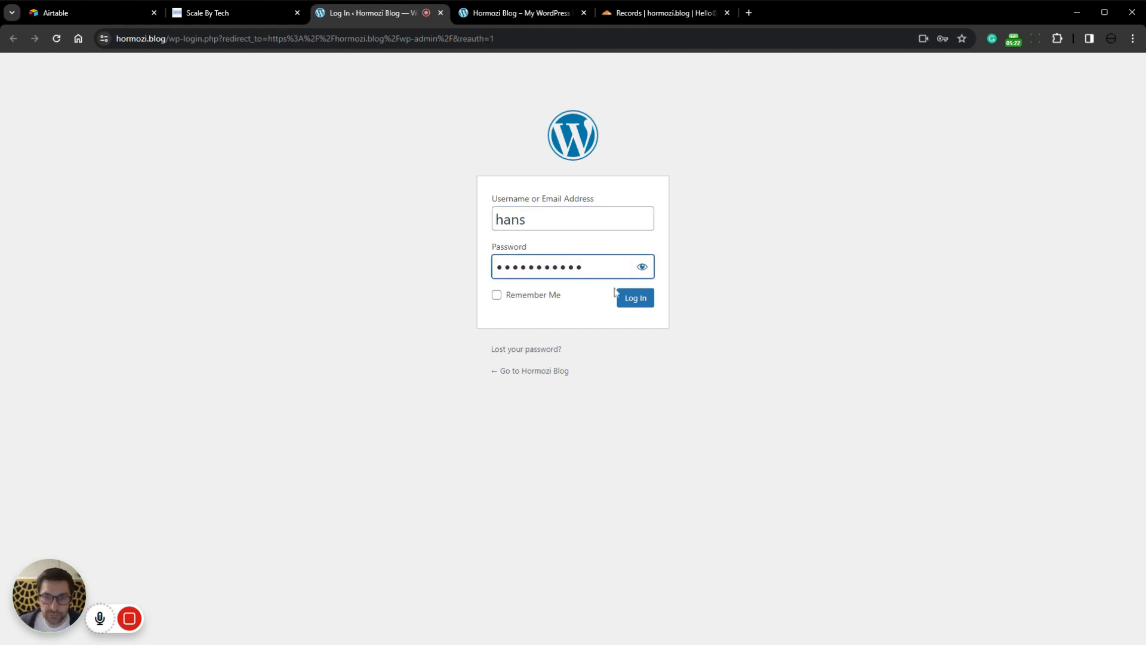
click(636, 298)
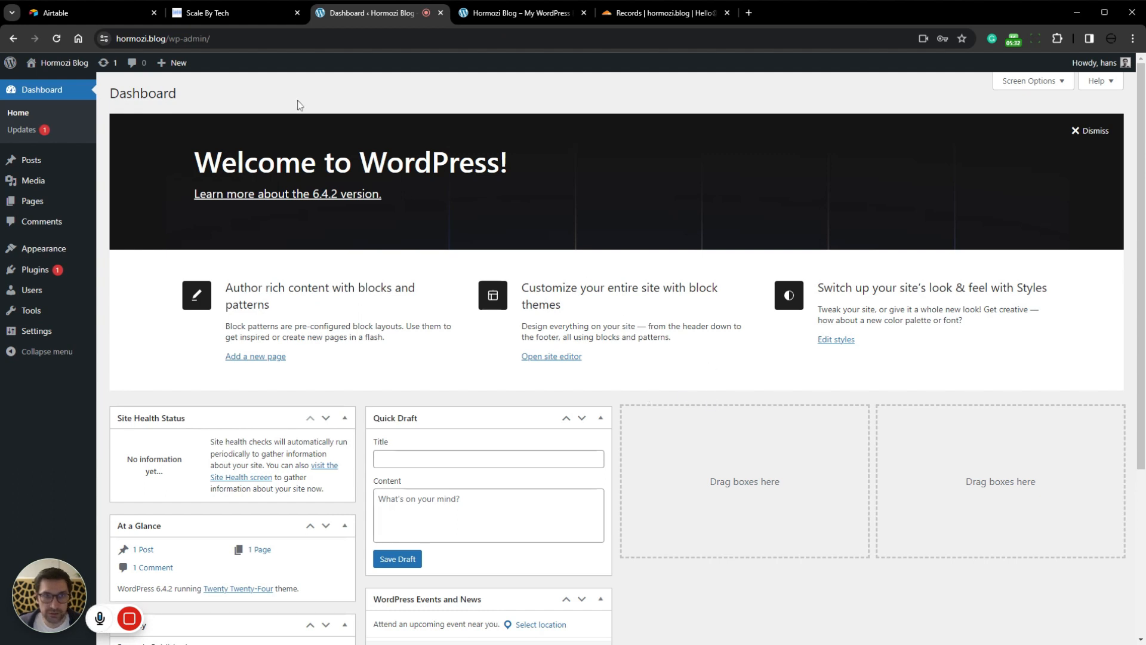
Step: Return to Scale By Tech and look over the WordPress dashboard's instance access, domains and website import sections
click(265, 9)
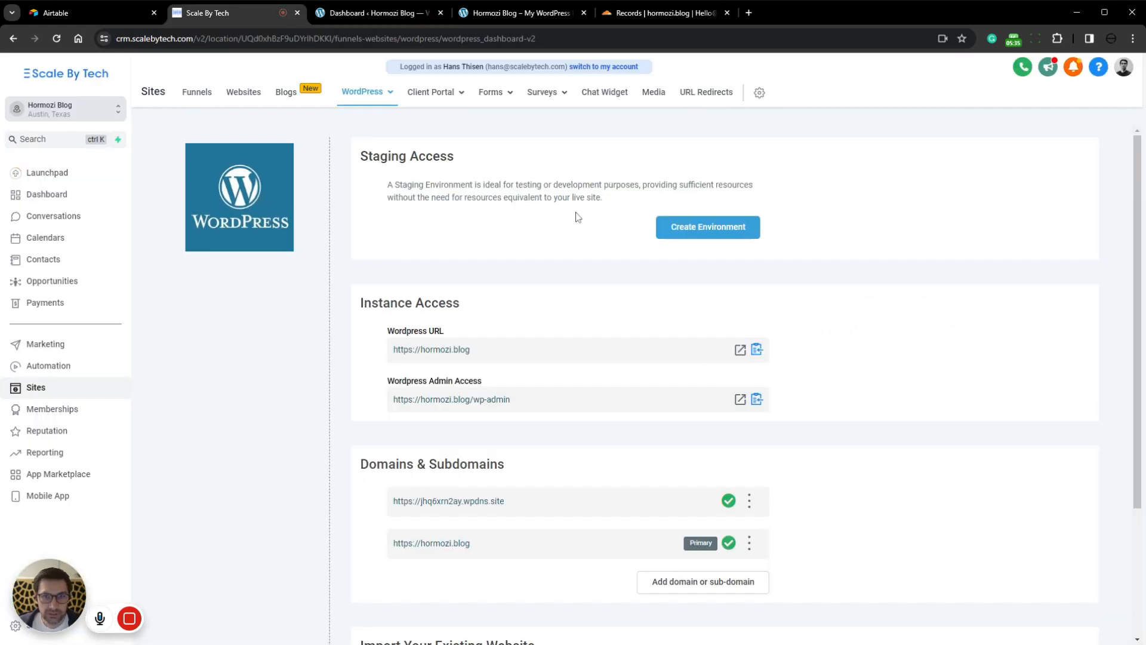
scroll(695, 179, down, 3)
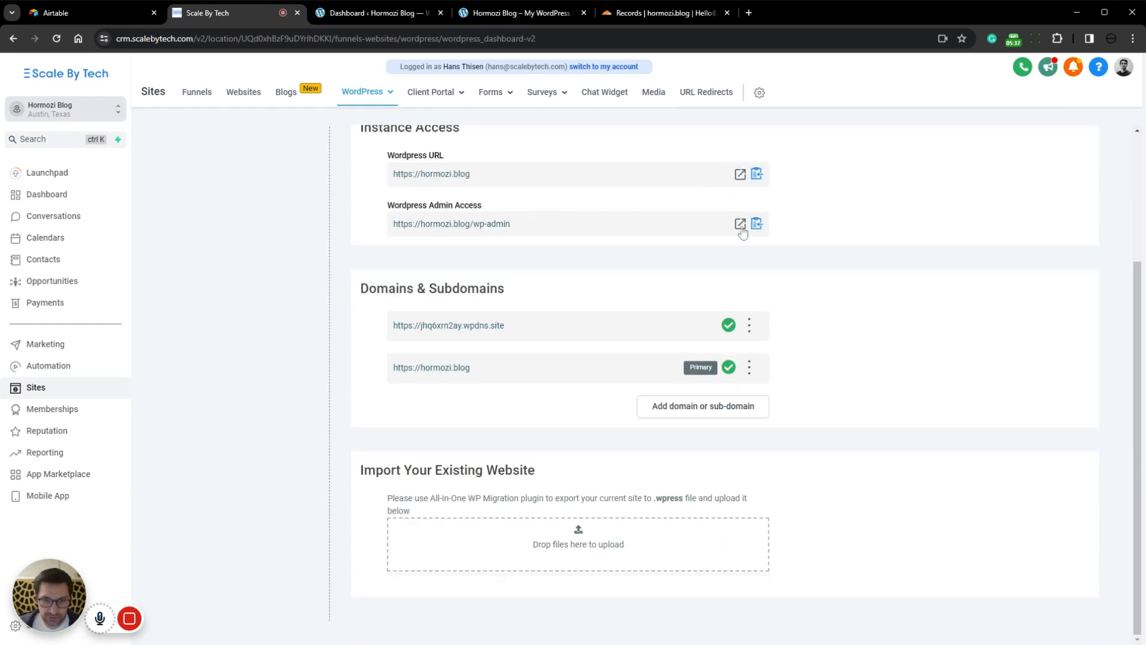
scroll(404, 112, up, 3)
Step: Examine the hormozi.blog analytics site report, including CDN usage, and view the WordPress users list
click(367, 90)
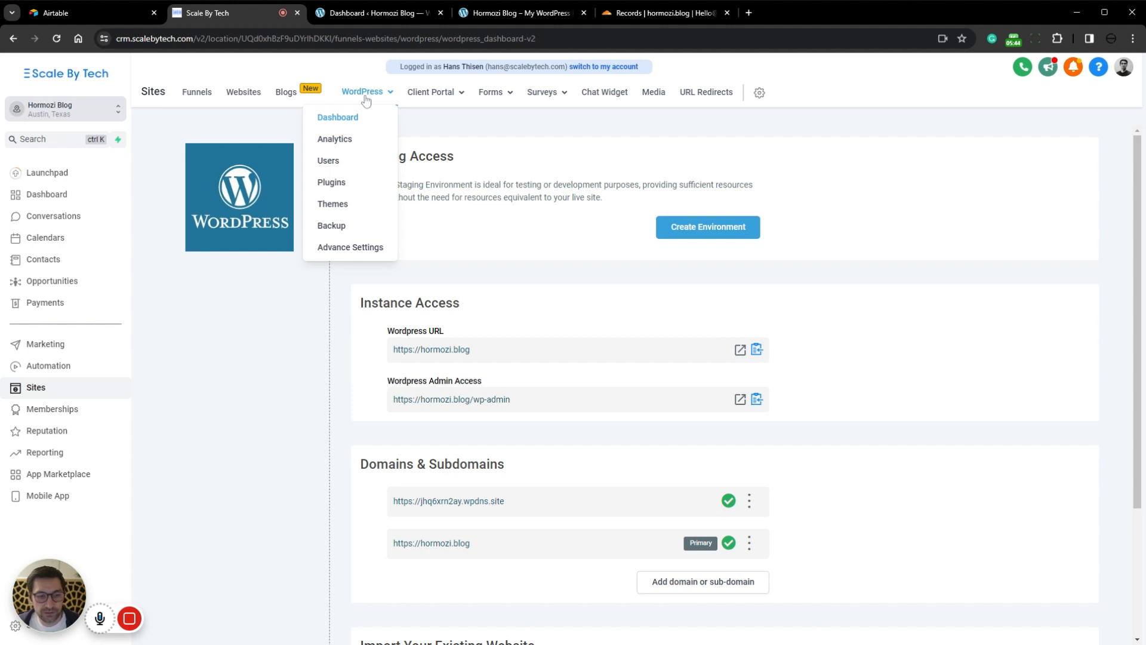
click(357, 140)
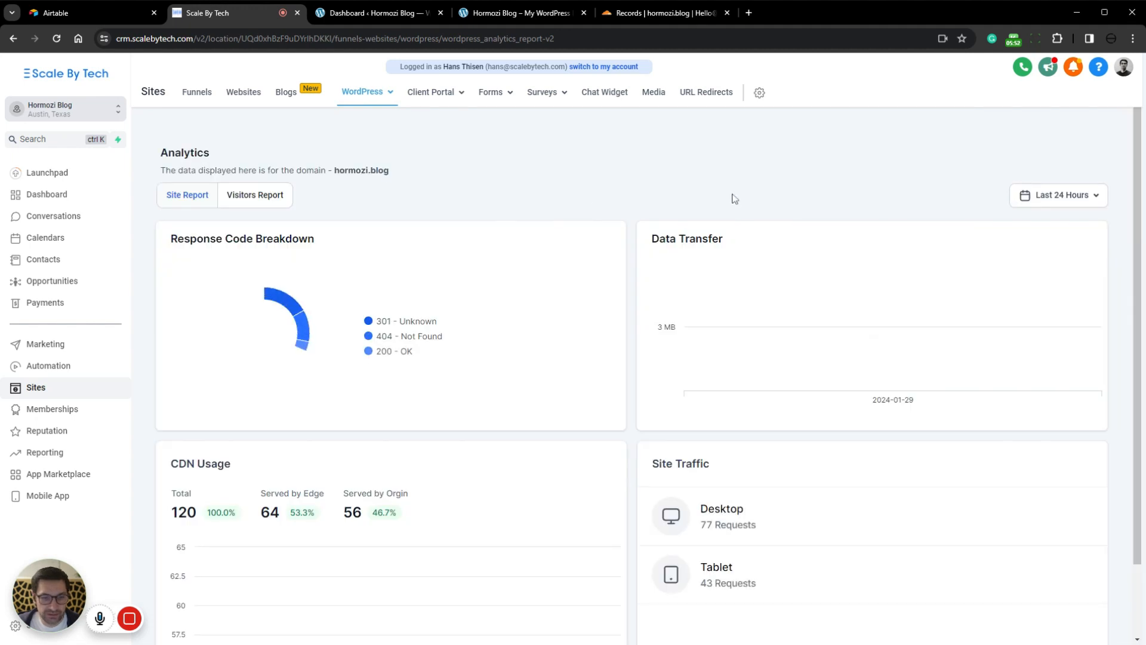
scroll(169, 386, down, 1)
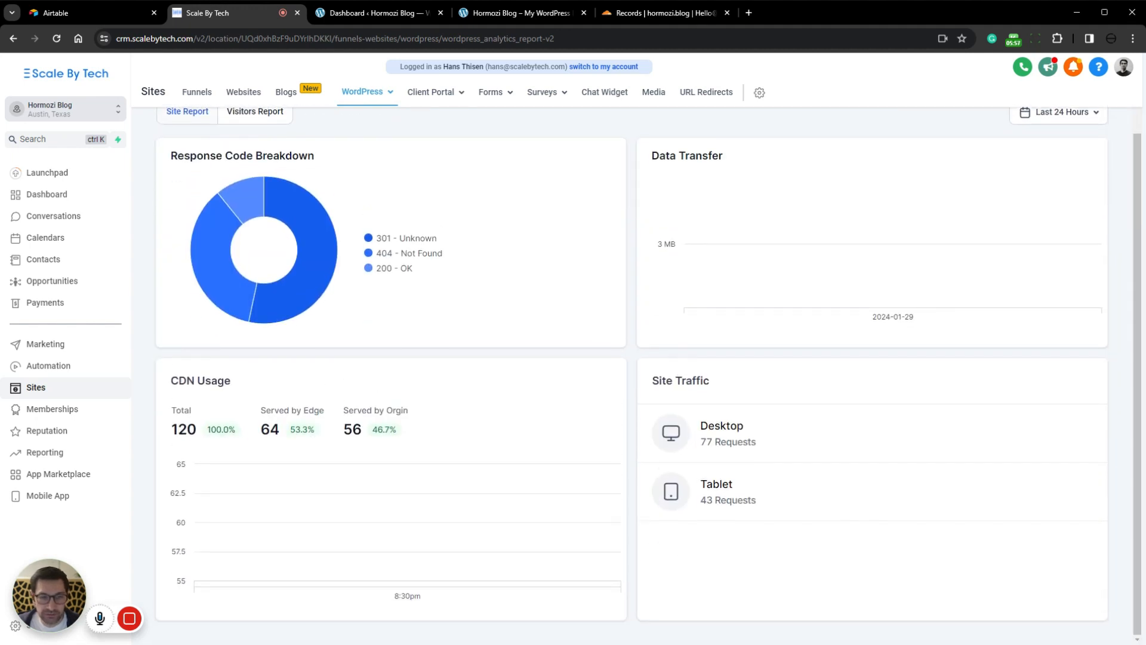
drag(171, 381, 211, 383)
click(269, 392)
scroll(344, 315, up, 2)
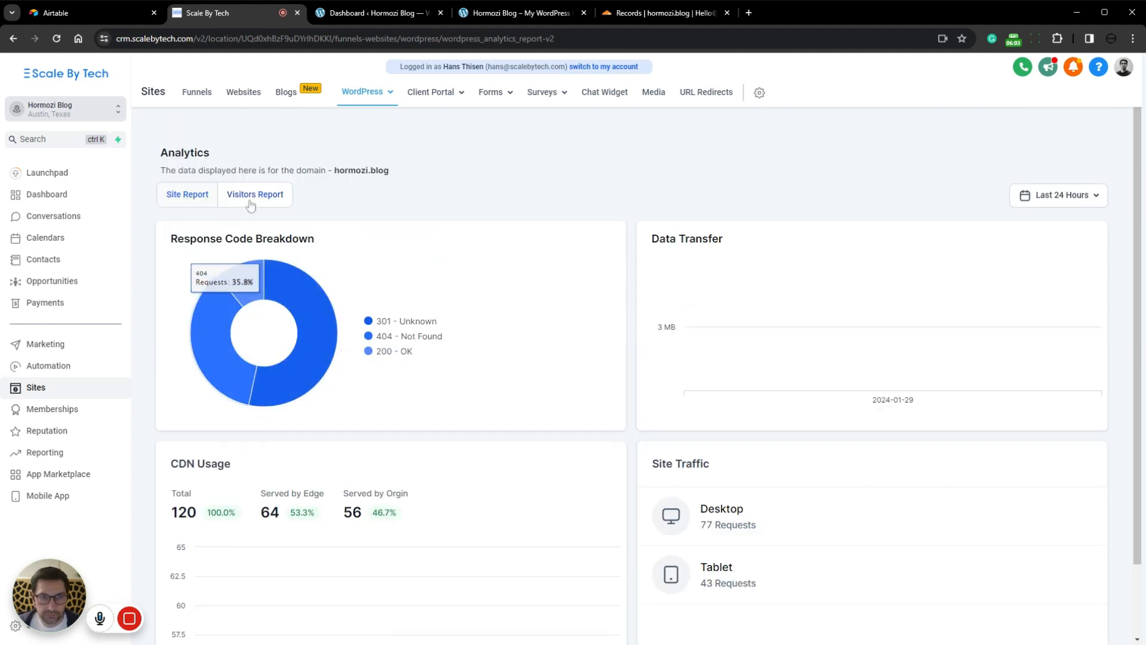
click(361, 94)
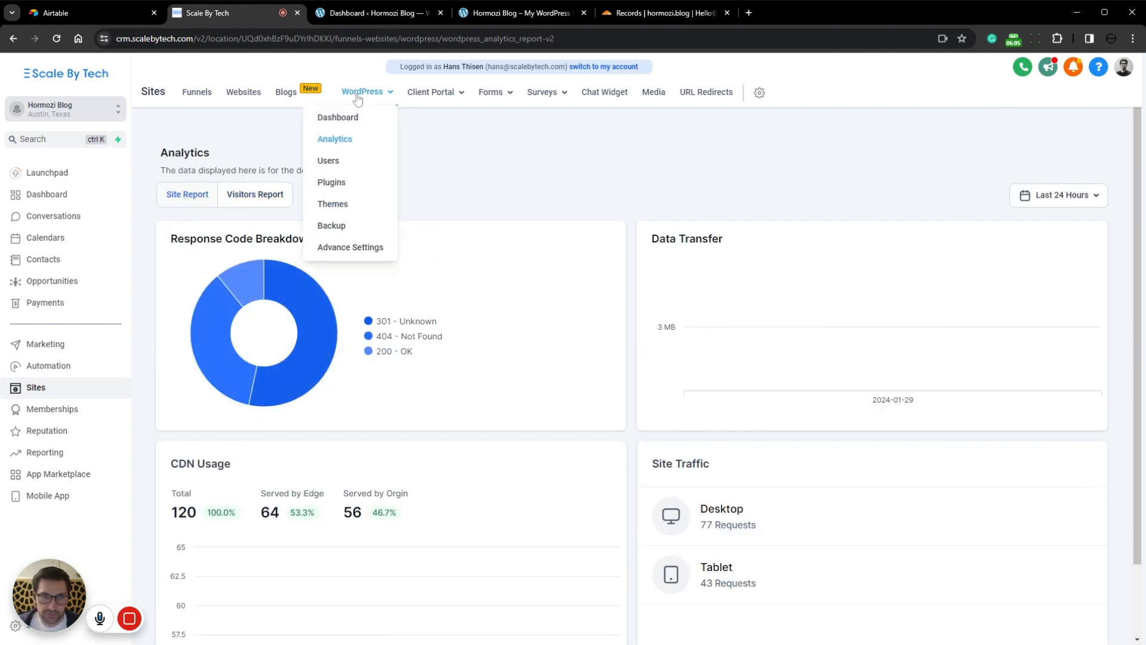
click(338, 163)
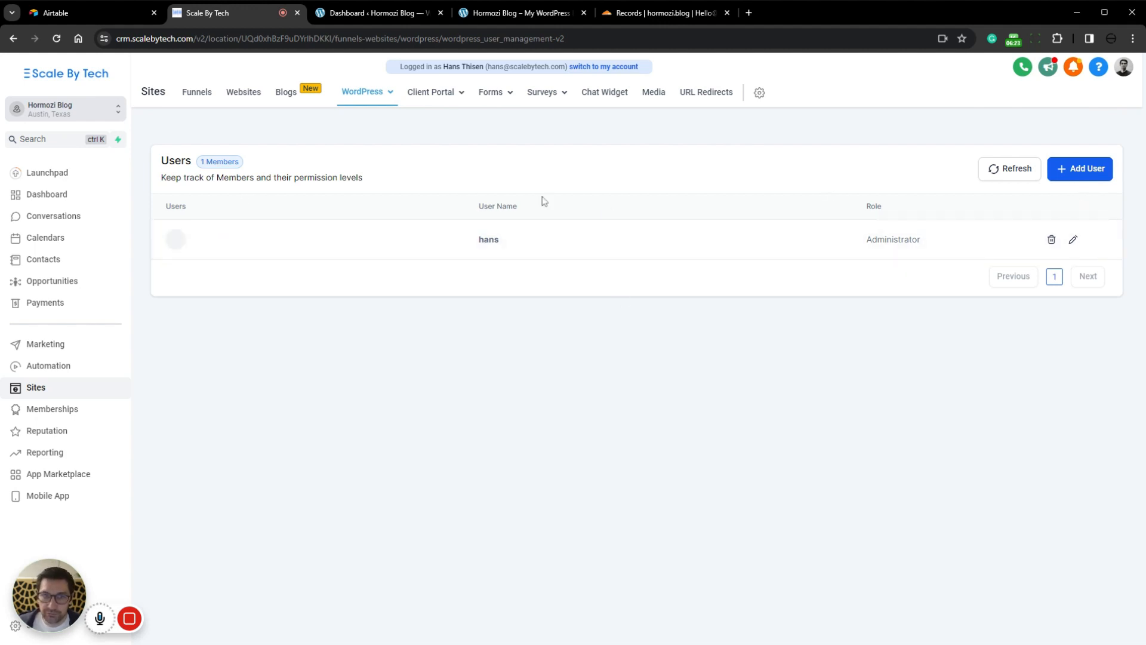
Step: Delete the Hello Dolly and Akismet Anti-spam plugins from the WordPress site
mouse_move(360, 98)
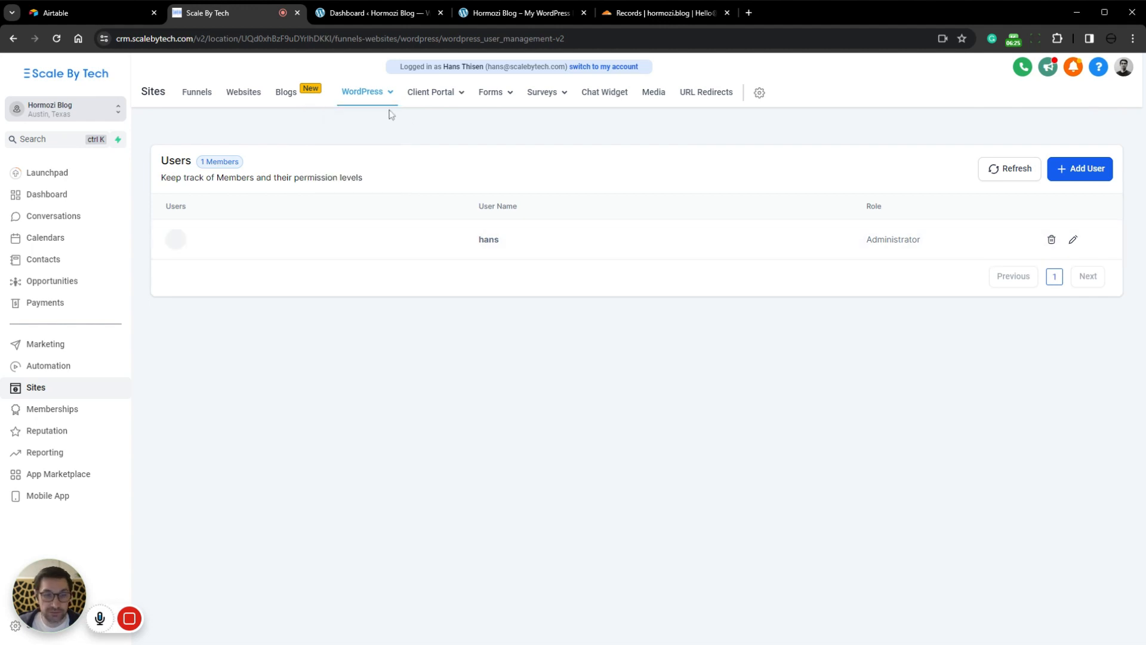
click(334, 184)
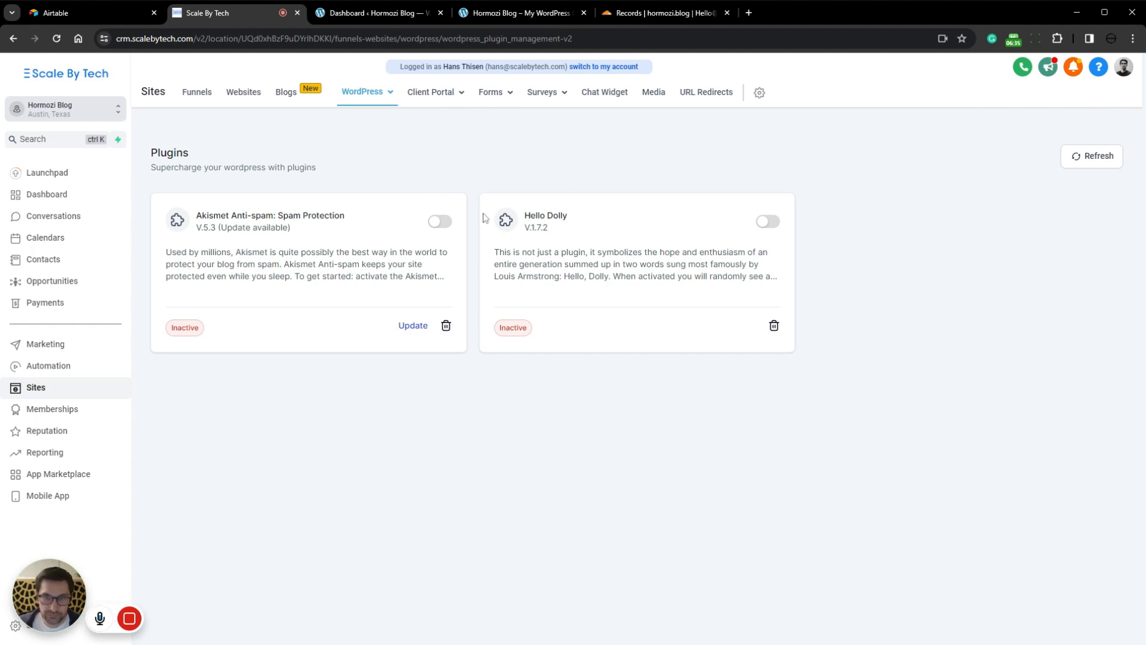
click(774, 327)
click(705, 389)
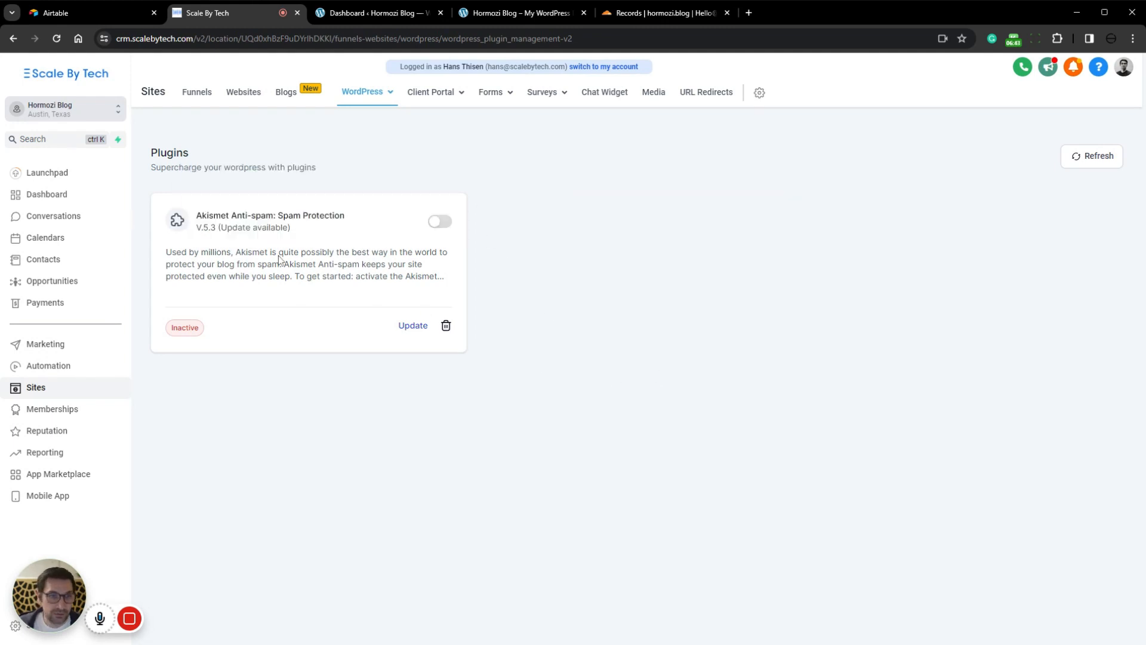
click(446, 326)
click(703, 390)
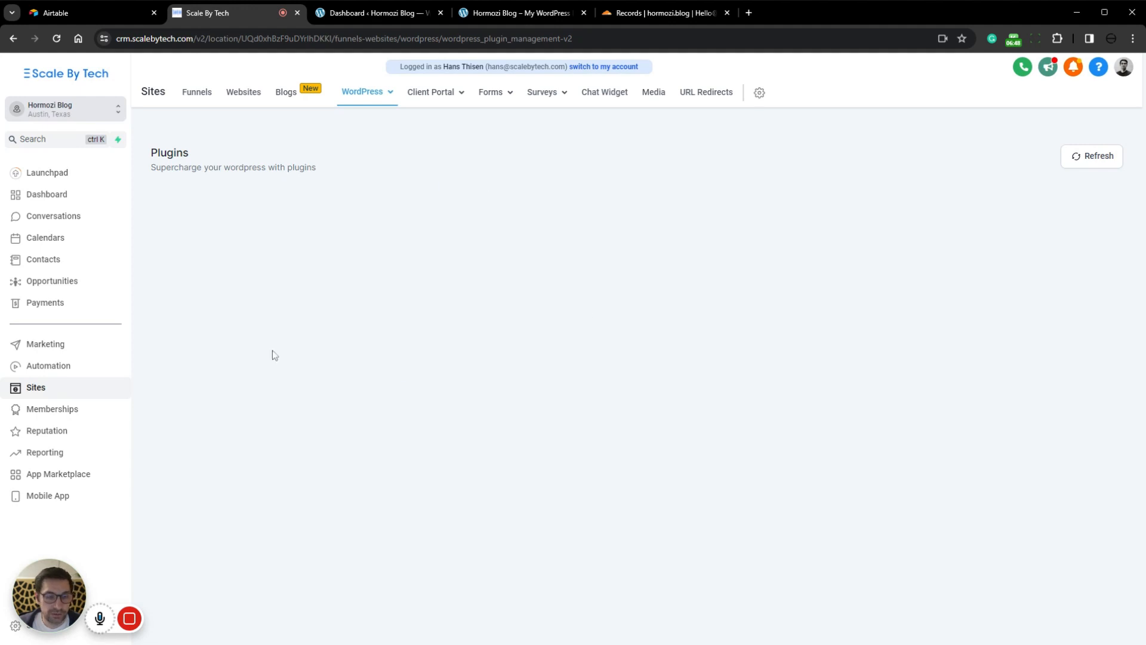
Step: Delete the inactive Twenty Twenty-Two and Twenty Twenty-Three themes from the WordPress site
mouse_move(355, 100)
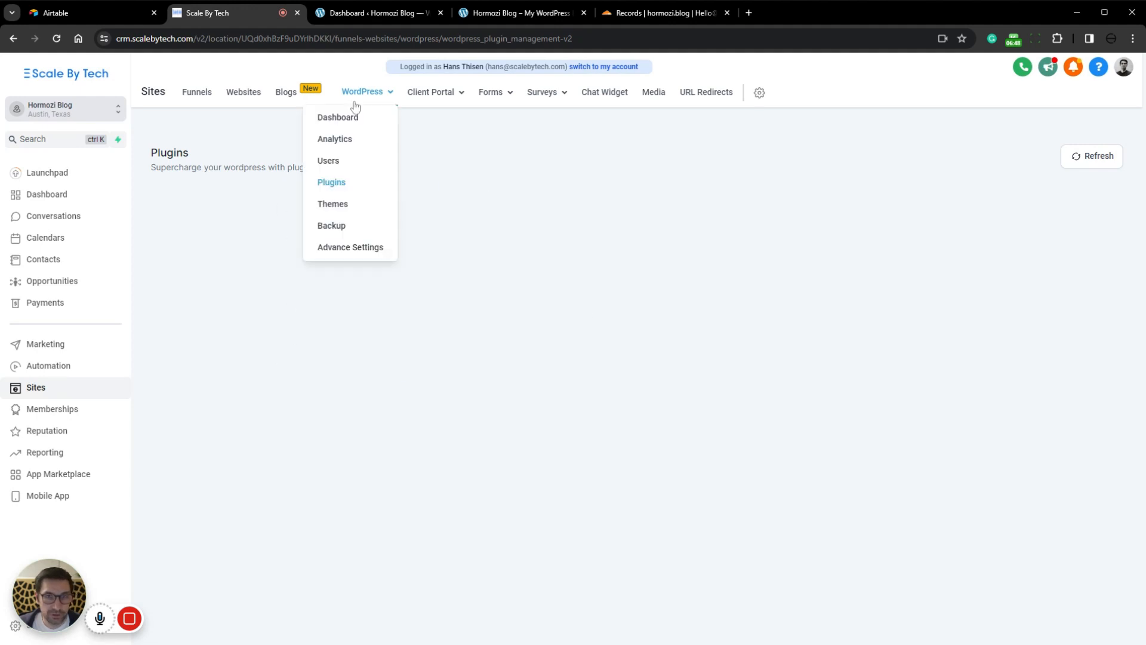
click(333, 204)
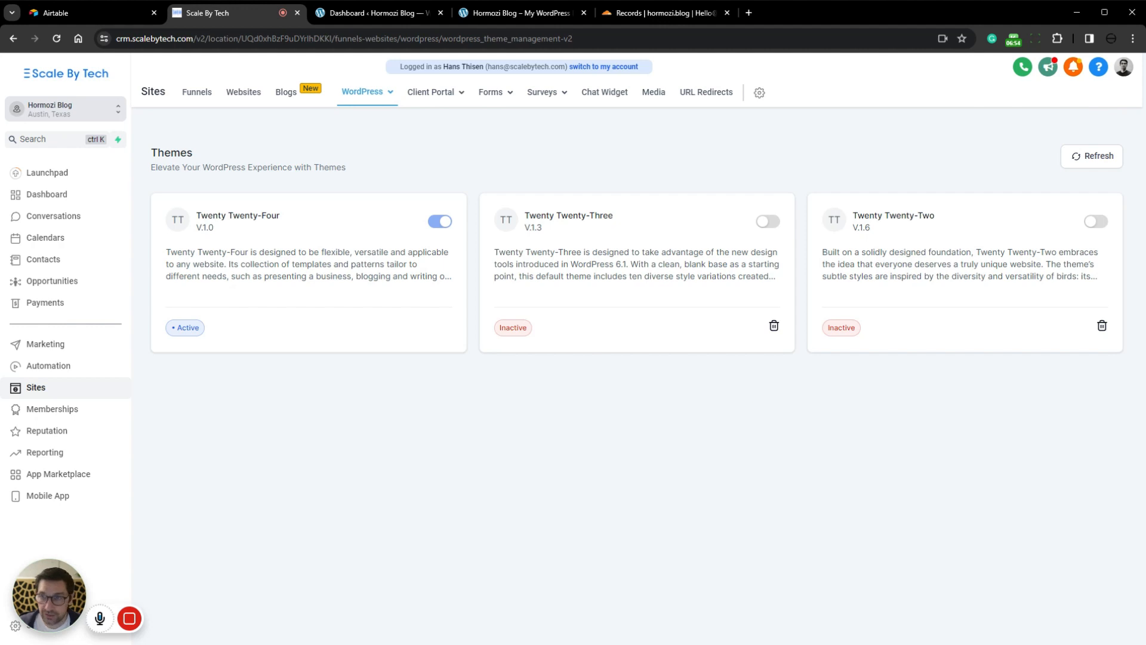
click(1102, 326)
click(698, 388)
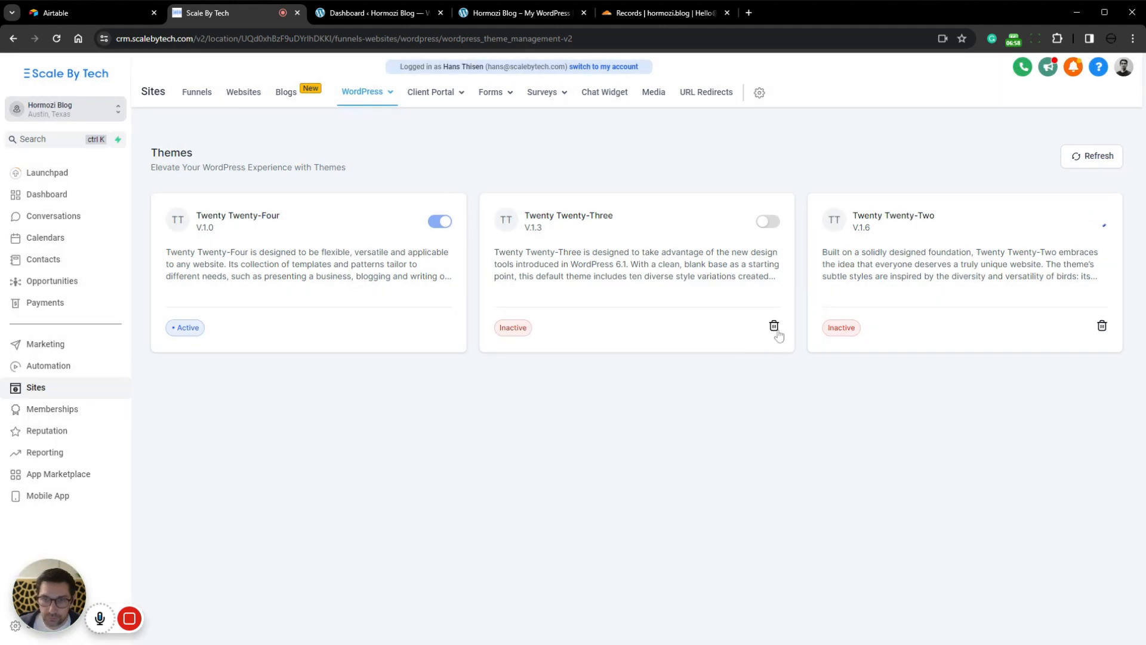
click(775, 326)
click(711, 389)
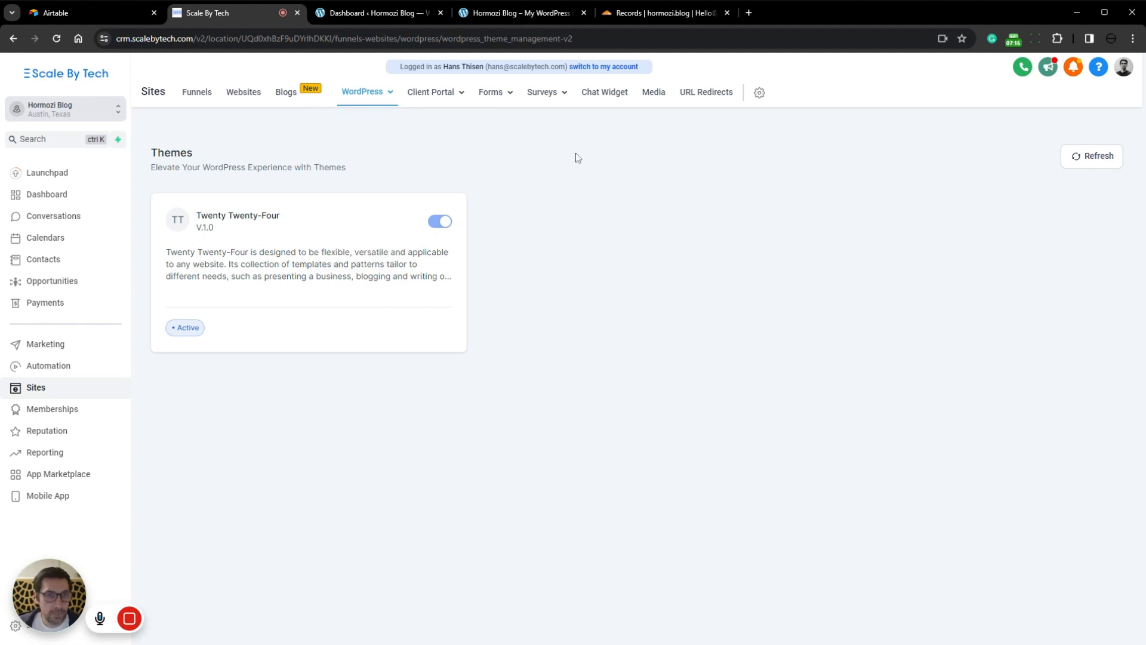
mouse_move(375, 96)
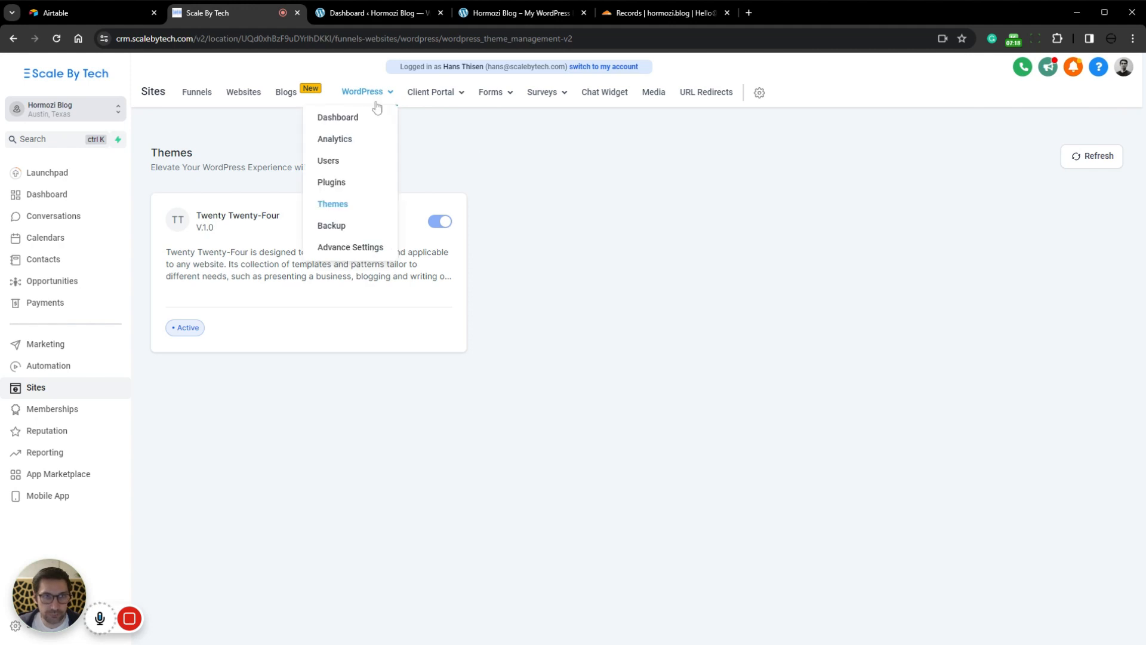
drag(116, 40, 194, 42)
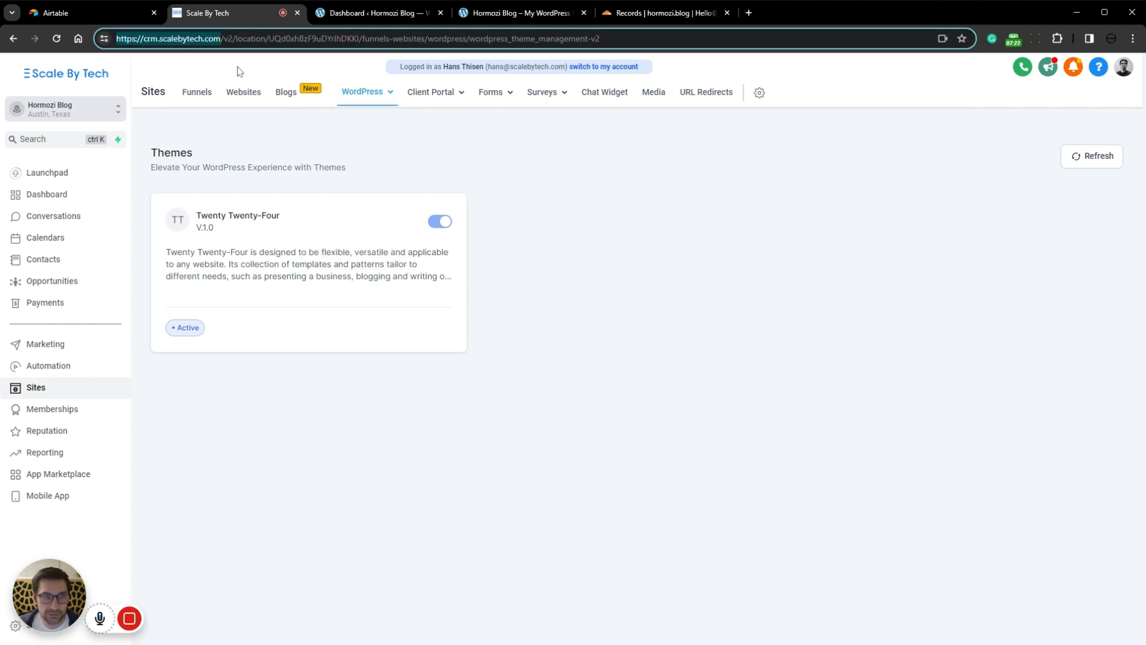
click(683, 230)
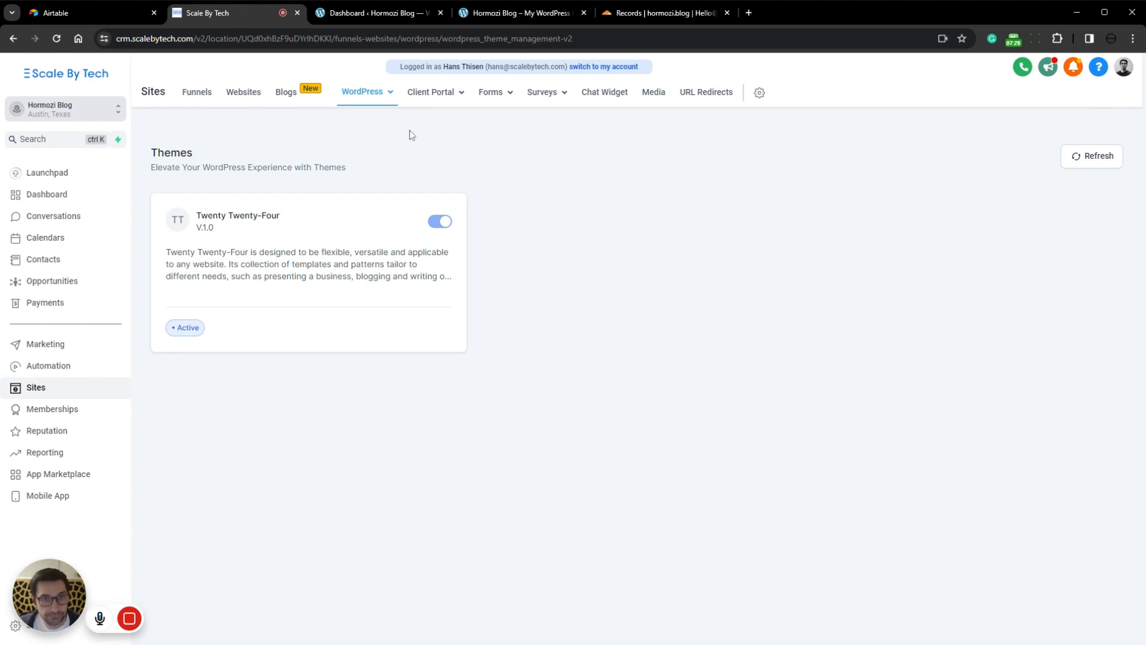
Step: Open the WordPress site's backups and read how often they are created and how long they are stored
mouse_move(378, 98)
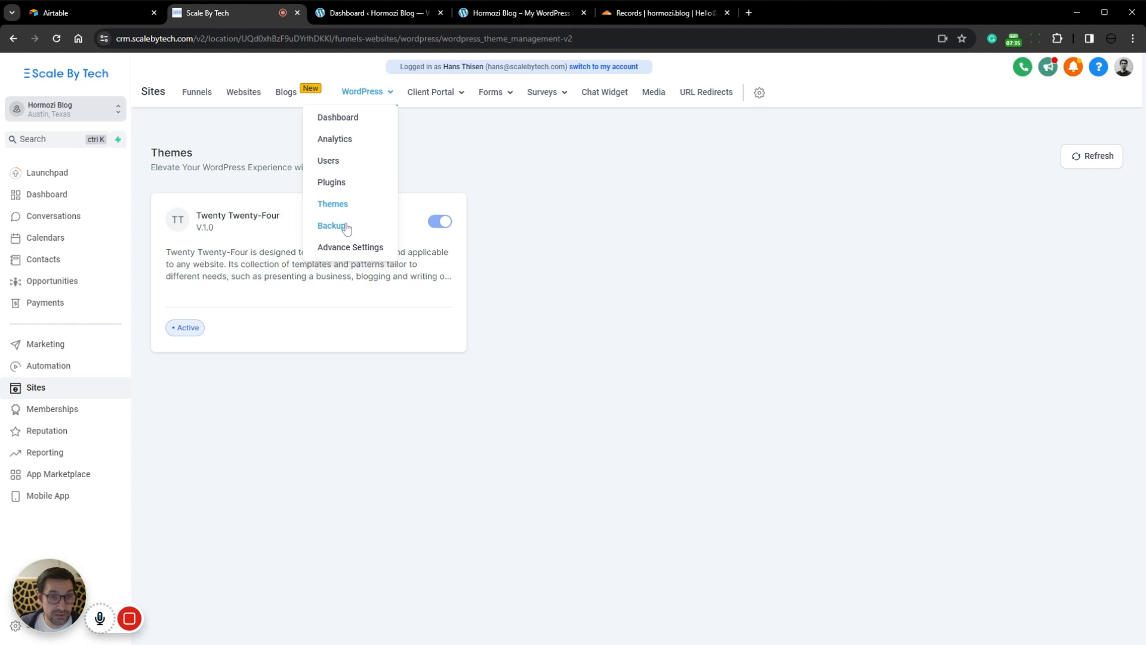
click(347, 229)
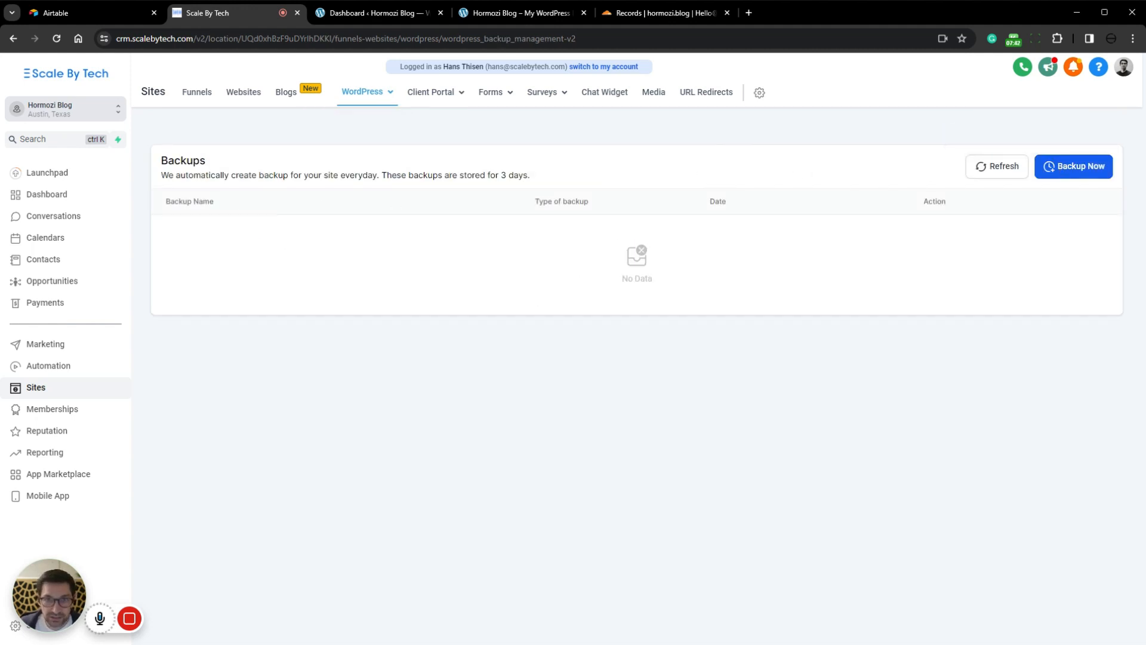
drag(467, 175, 536, 177)
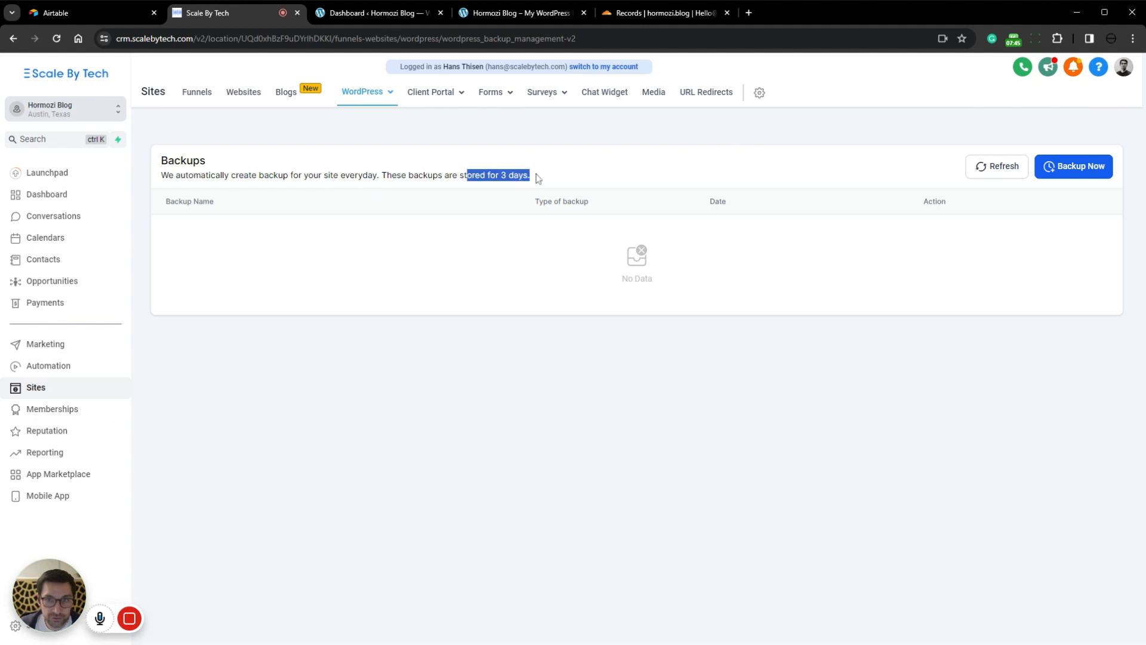
click(543, 178)
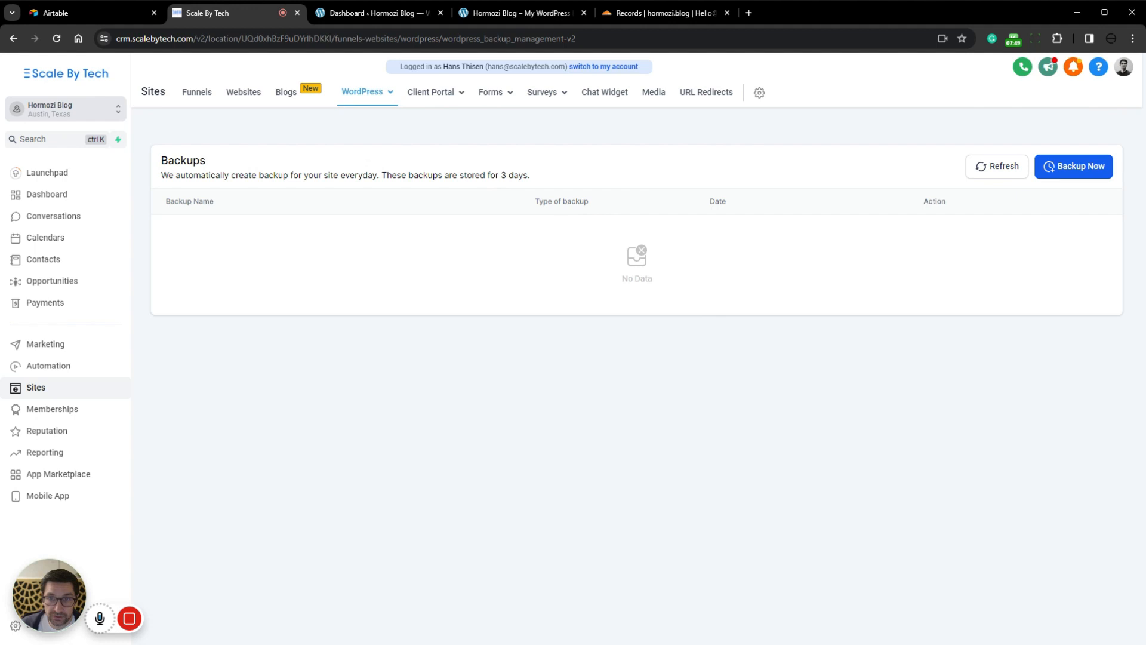
drag(577, 181, 433, 175)
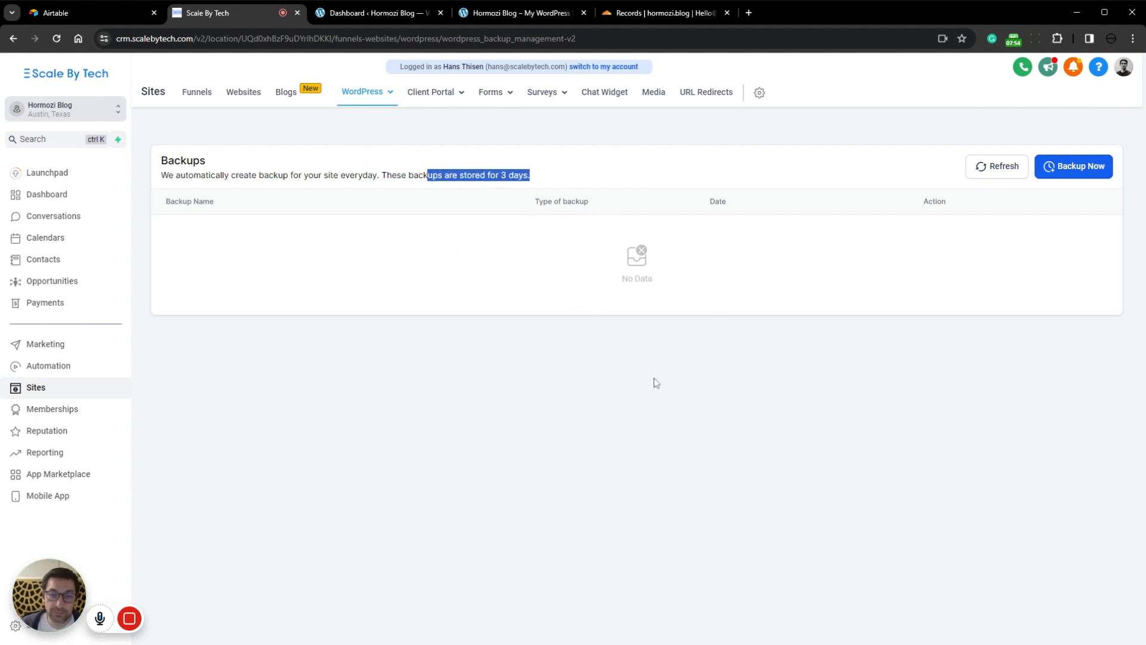
Step: Review the WordPress advanced settings for FTP access, cache management, debugging, database management and site deletion
mouse_move(362, 91)
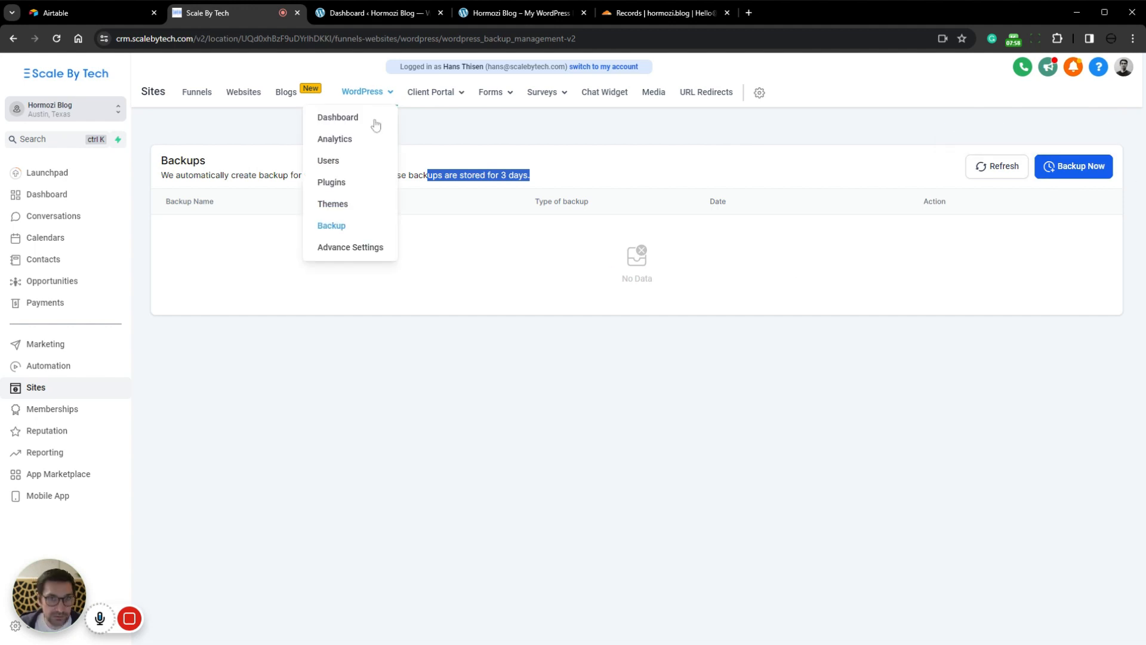
click(373, 249)
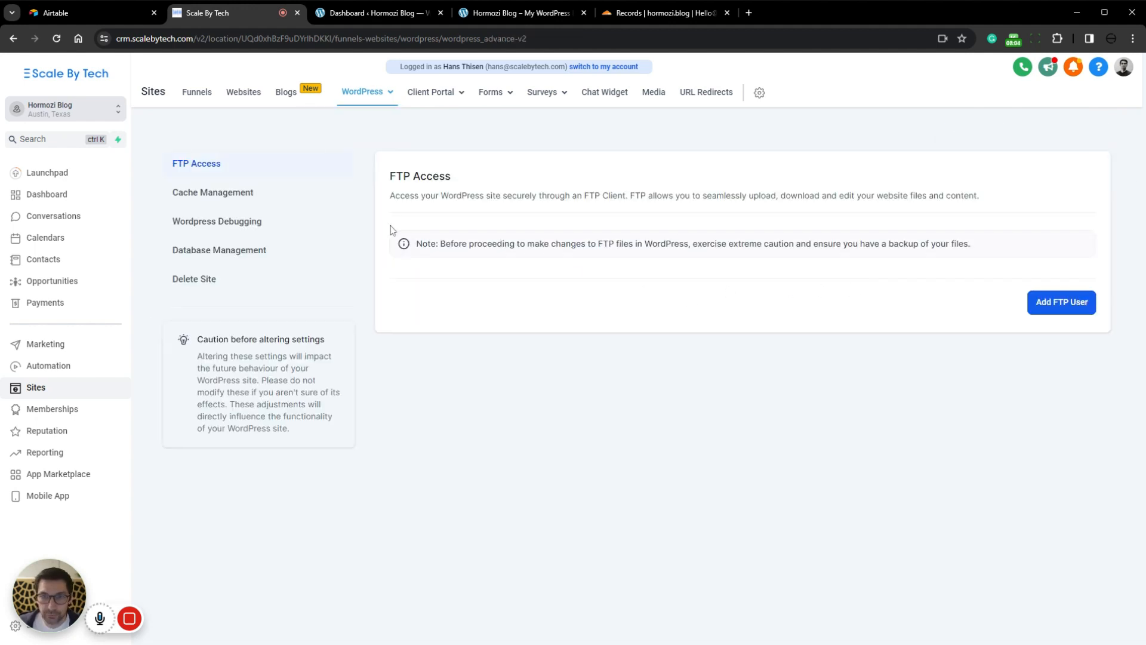
click(214, 196)
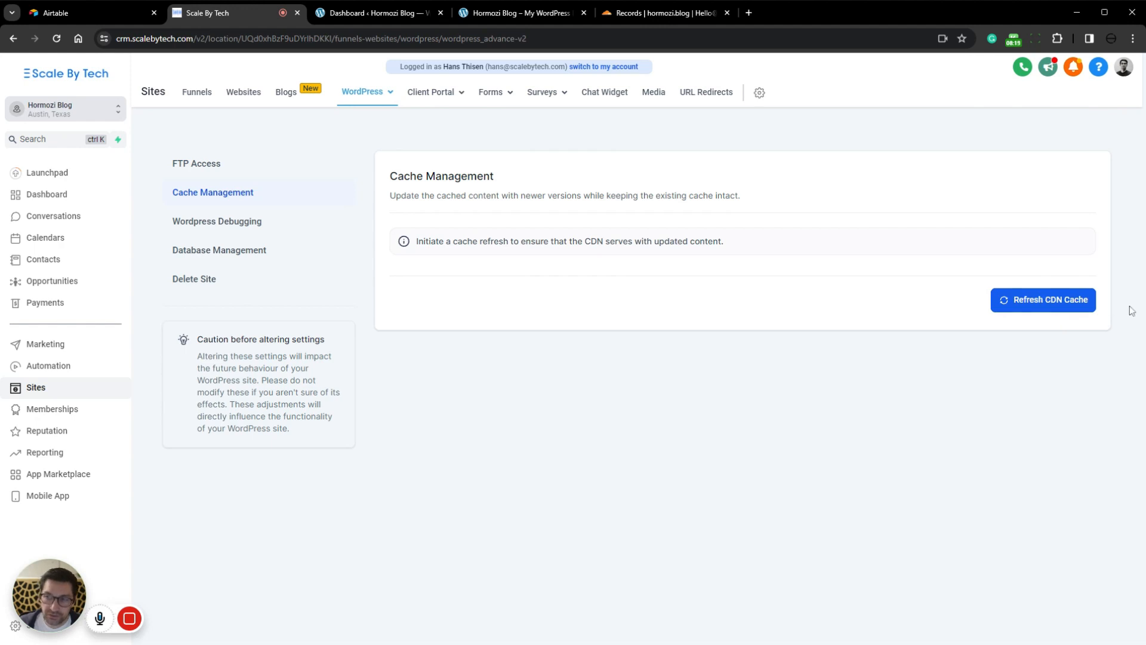
click(235, 222)
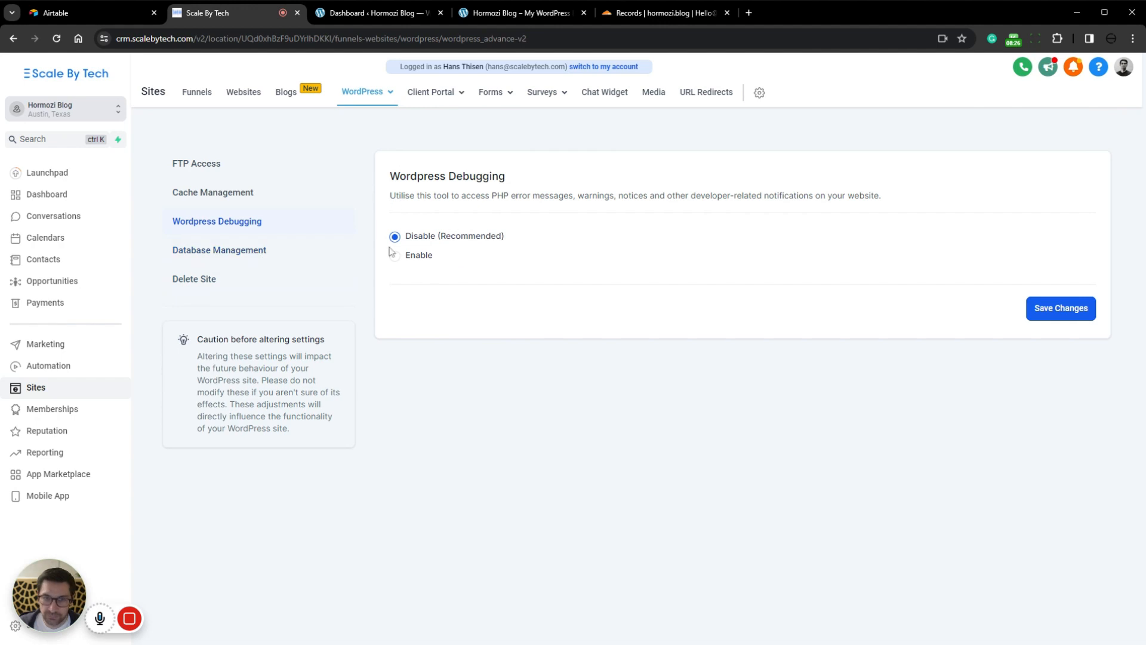
click(198, 251)
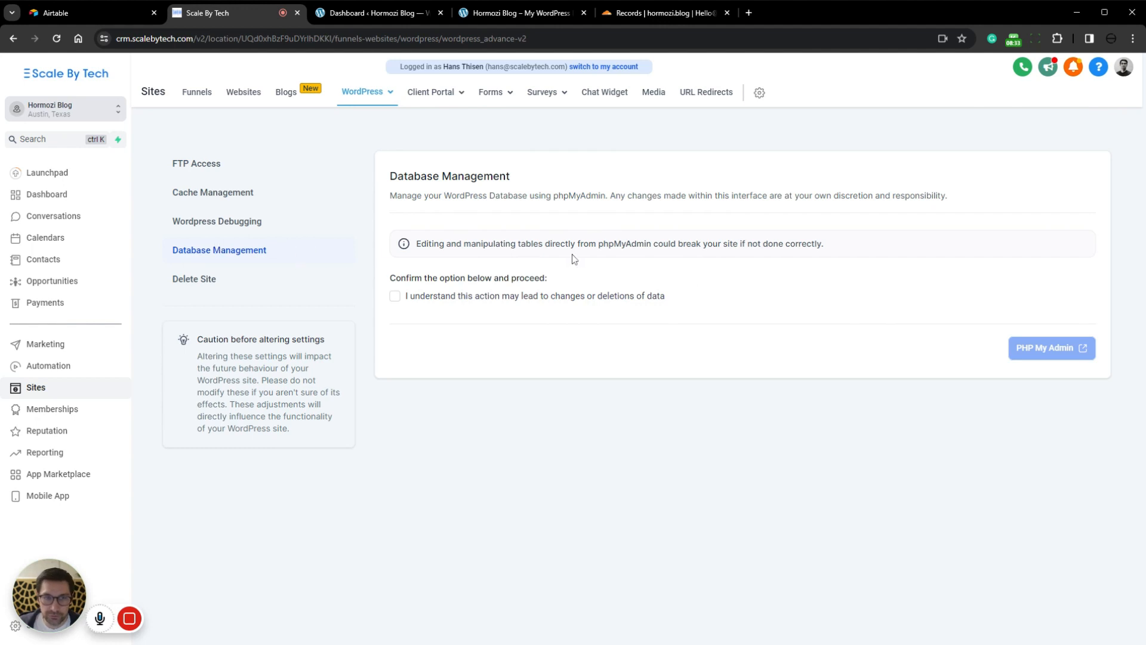
click(202, 280)
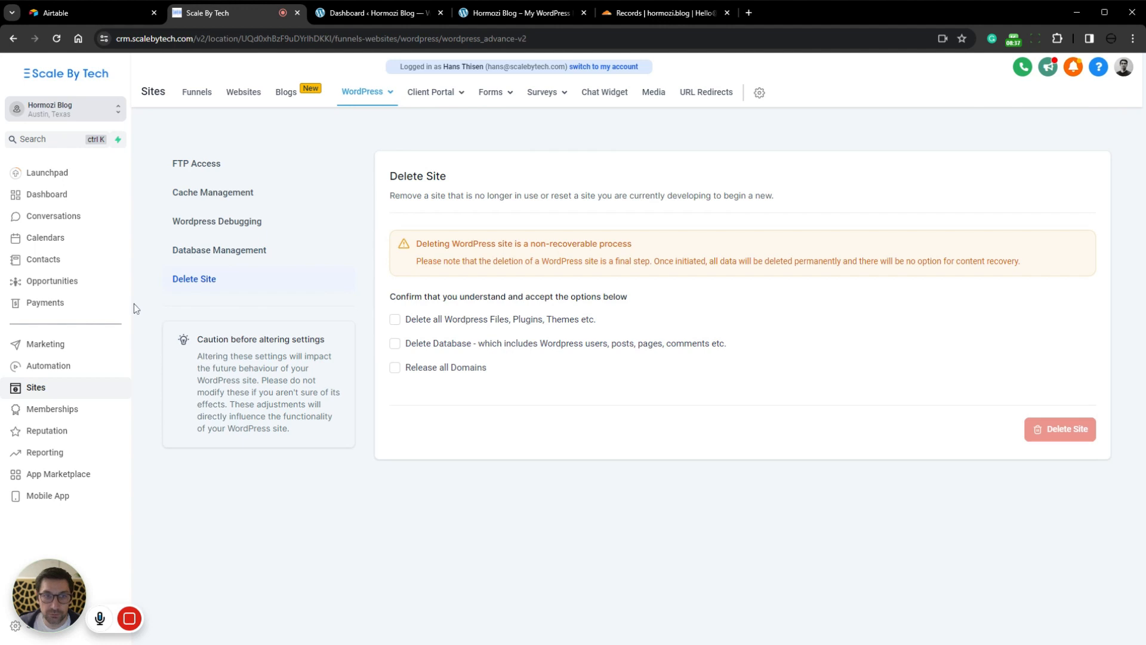
mouse_move(375, 97)
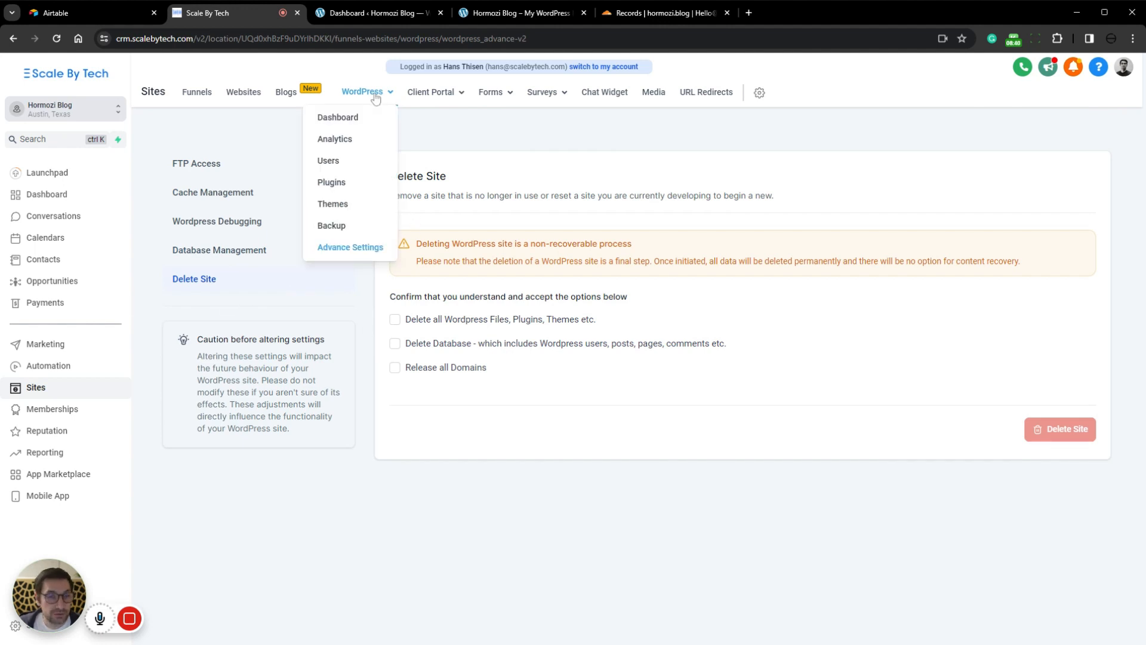